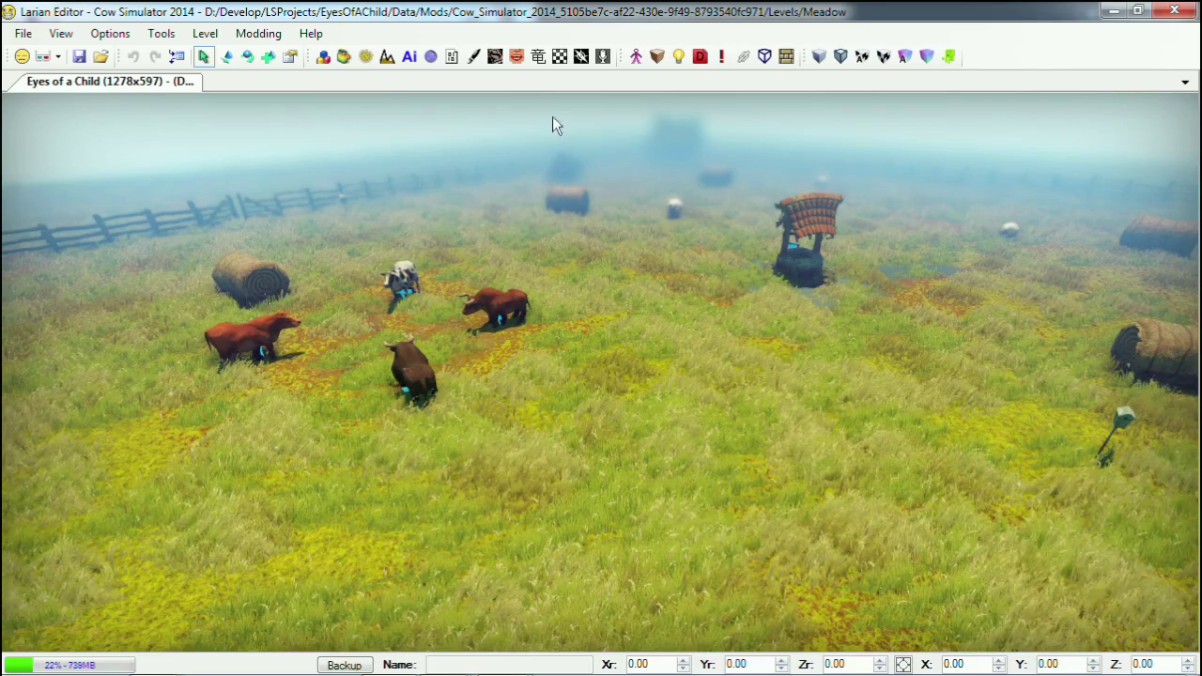
# - Open the keyword dialog editor from the main toolbar
pyautogui.click(518, 59)
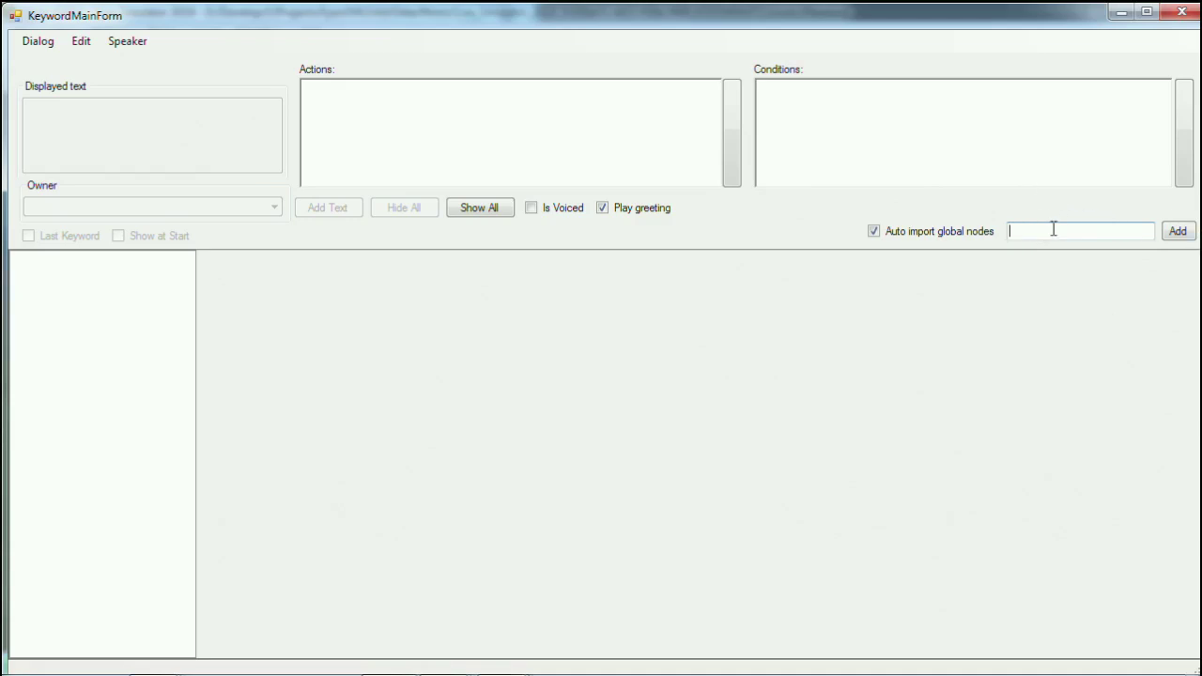
# - Import the global Greeting keyword into the dialog
pyautogui.write('Greeting')
pyautogui.click(1178, 232)
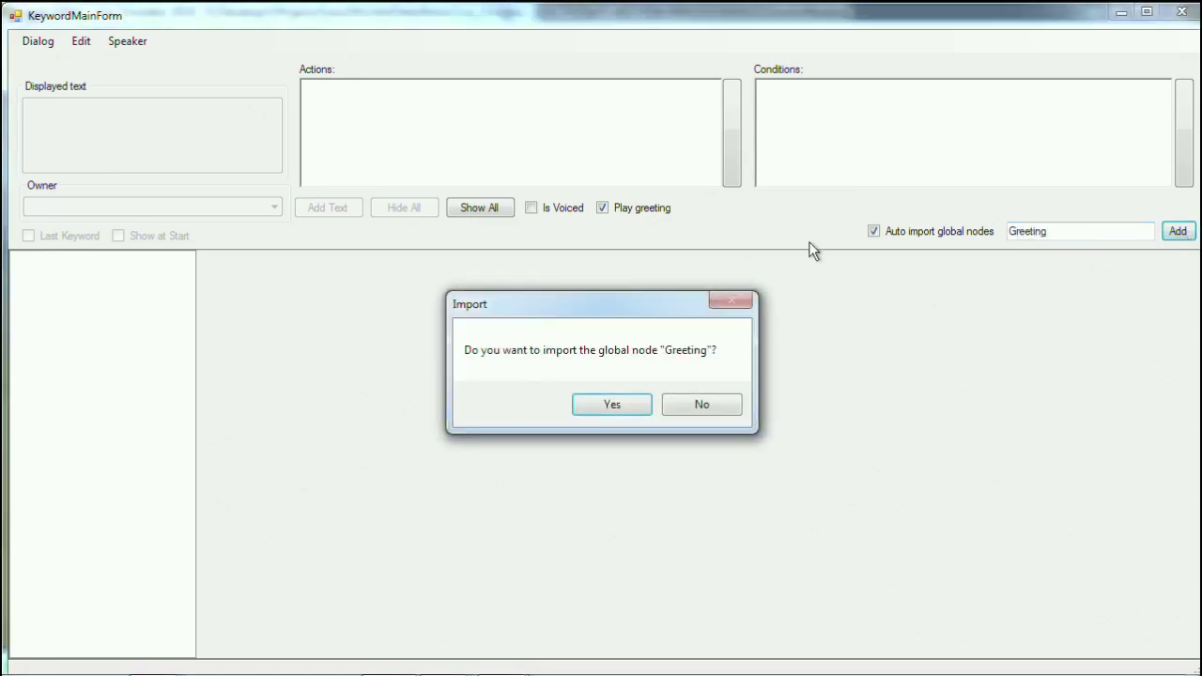
pyautogui.click(606, 406)
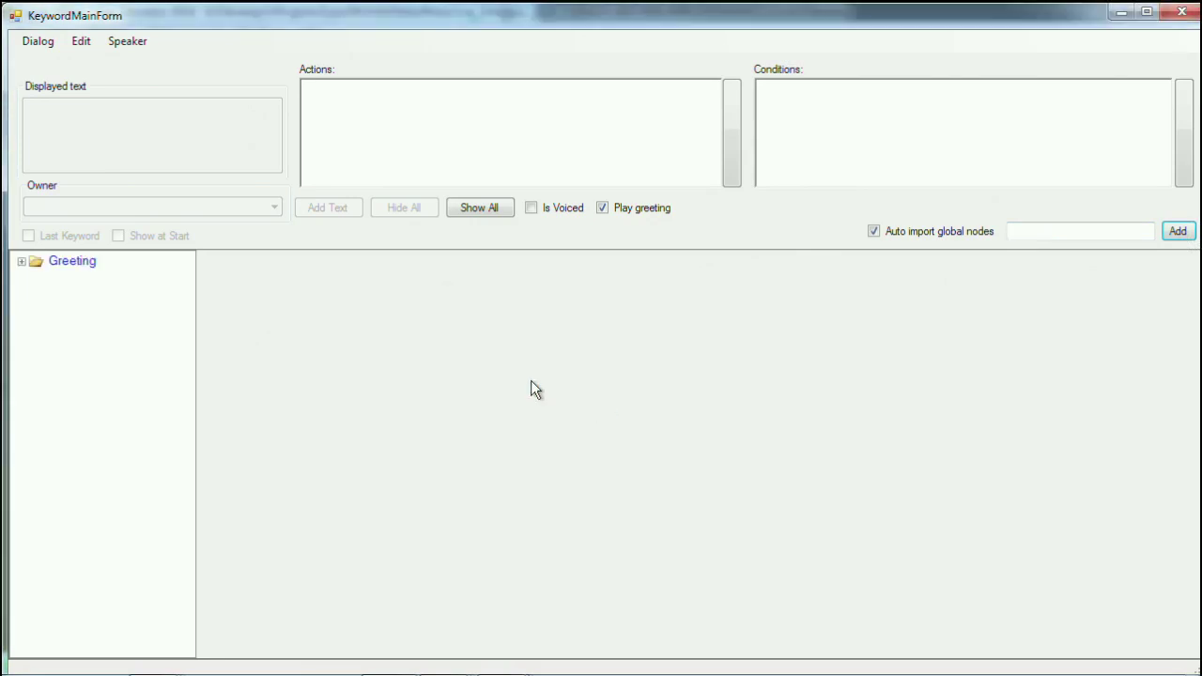
# - Give Greeting the reply line 'Hello!' and enter Leave as the next keyword name
pyautogui.click(74, 262)
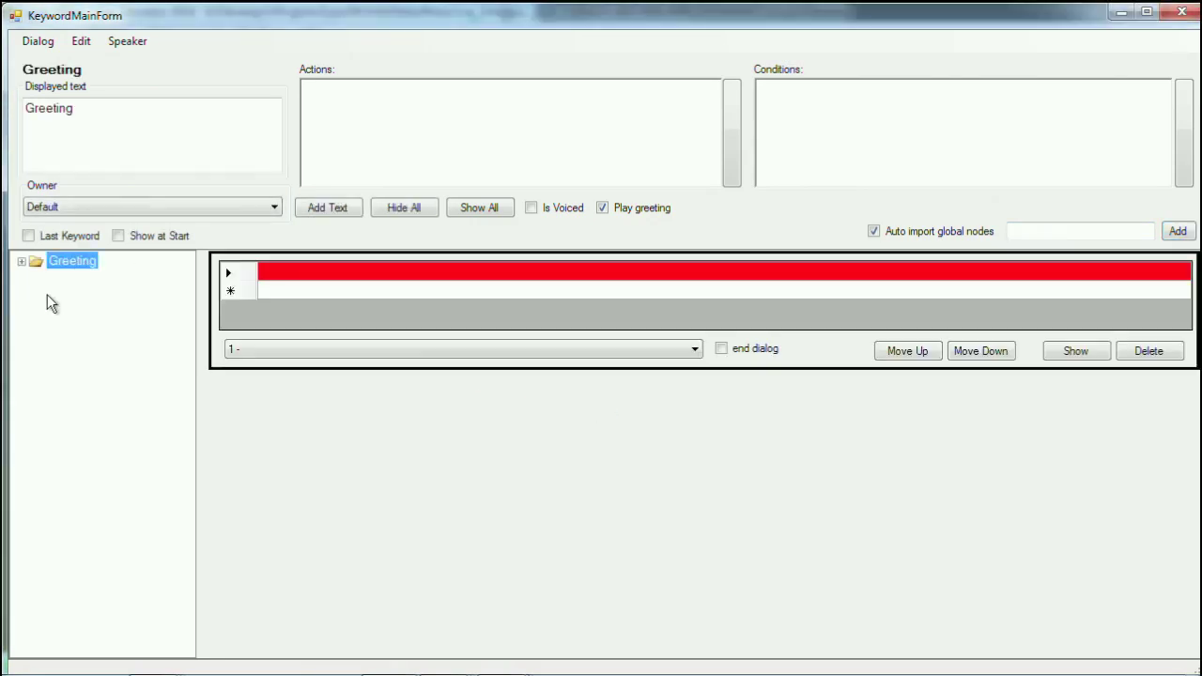
pyautogui.click(277, 266)
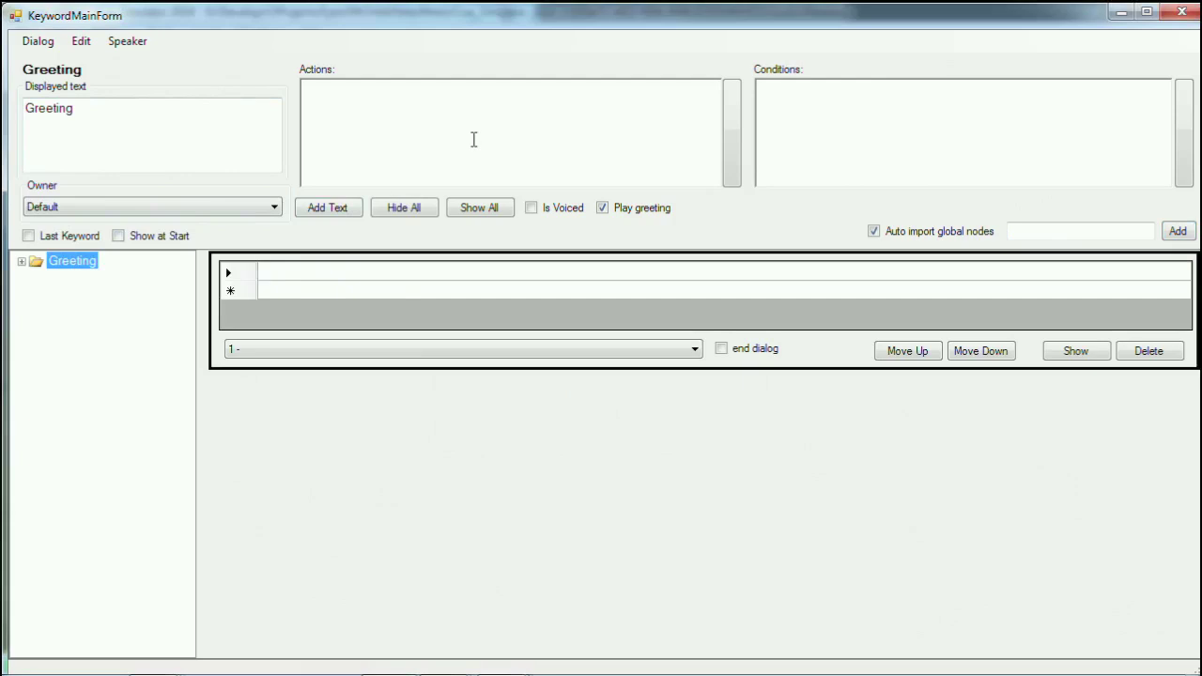
pyautogui.write('Hello!')
pyautogui.click(427, 120)
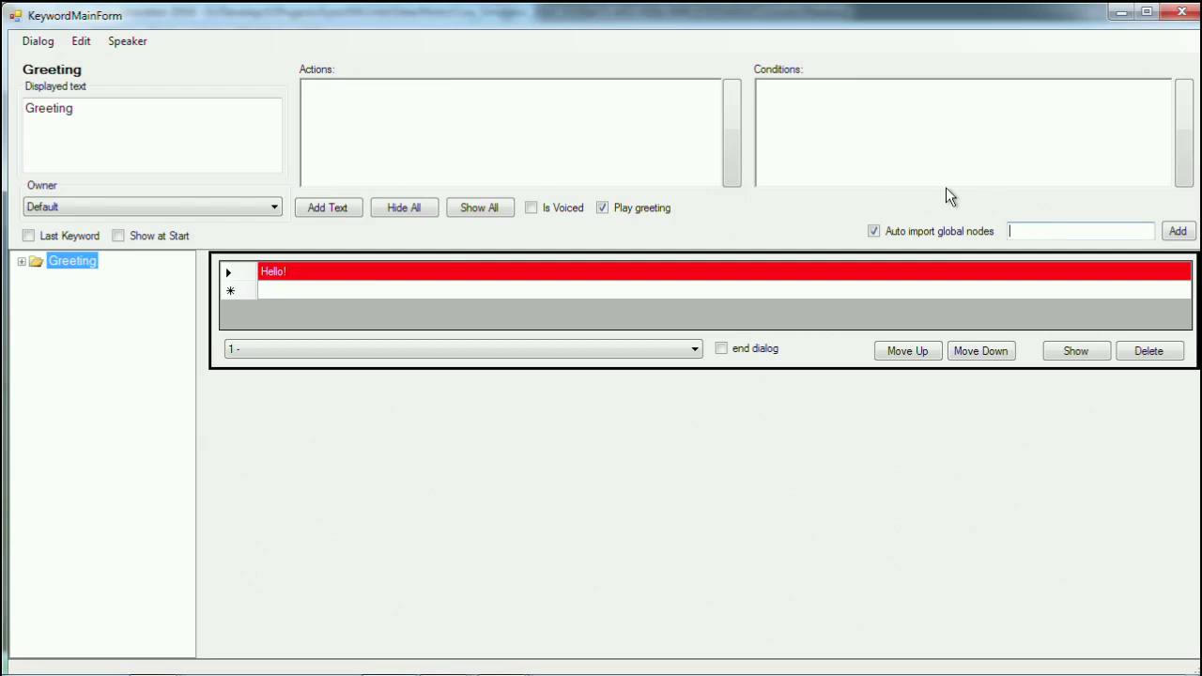
pyautogui.write('Leave')
# - Import the global Leave keyword with a 'Goodbye!' reply that ends the dialog
pyautogui.click(1176, 231)
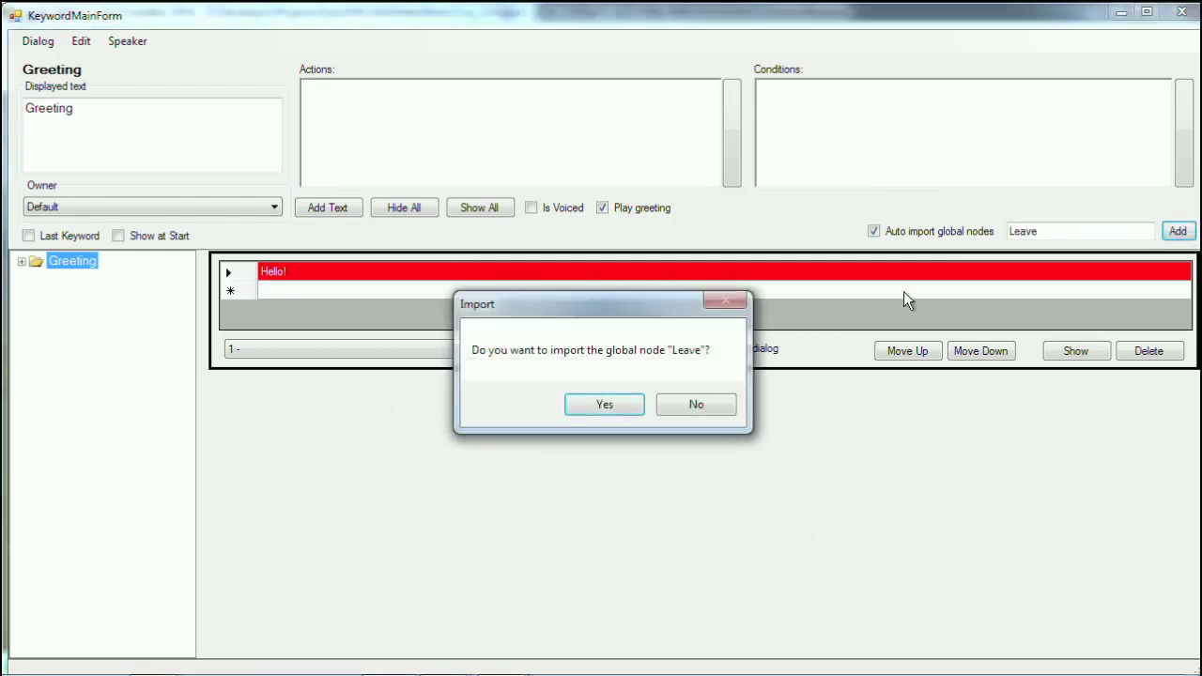
pyautogui.click(604, 405)
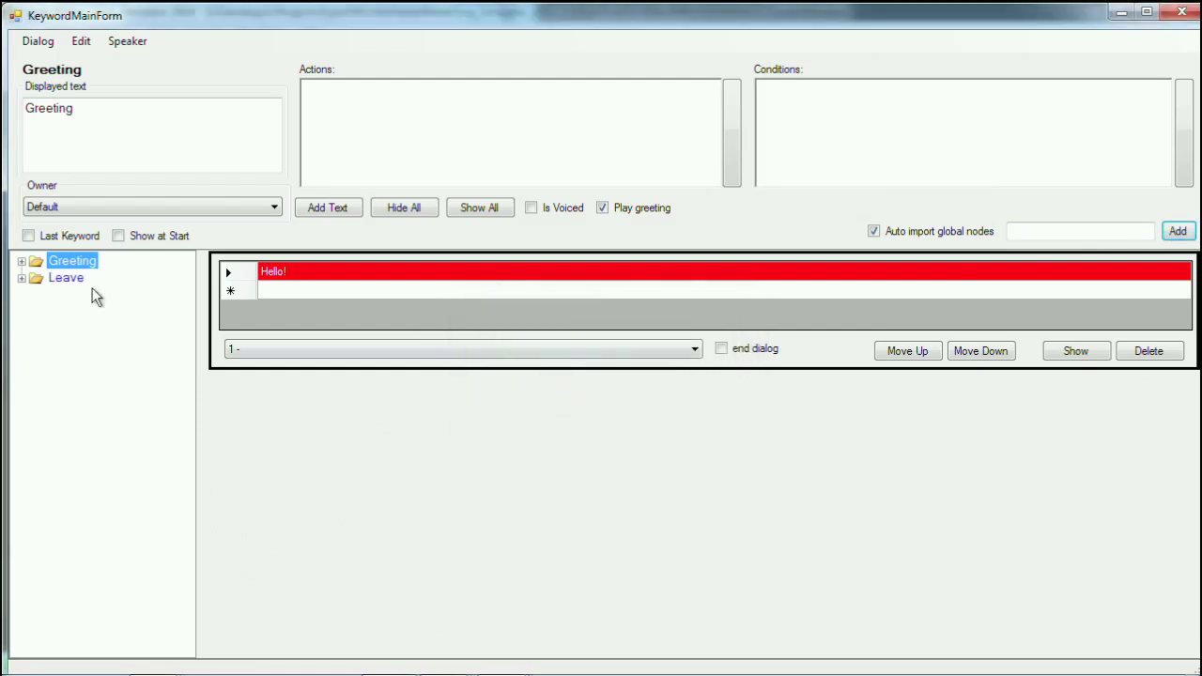
pyautogui.click(67, 277)
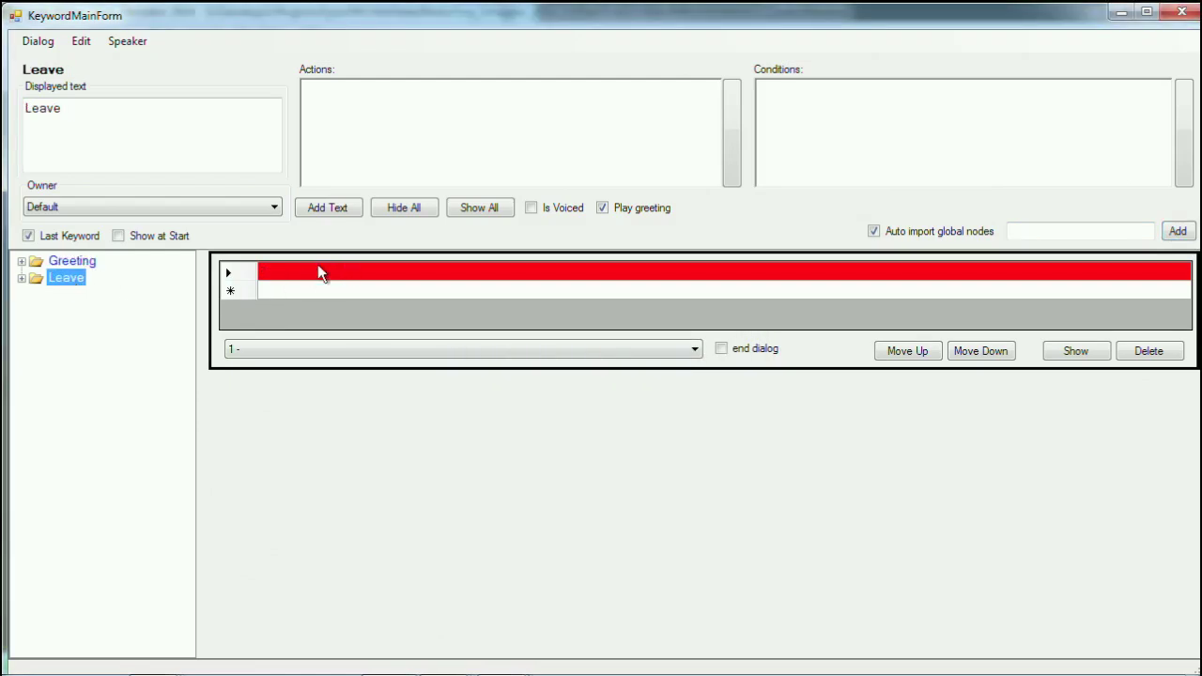
pyautogui.click(300, 272)
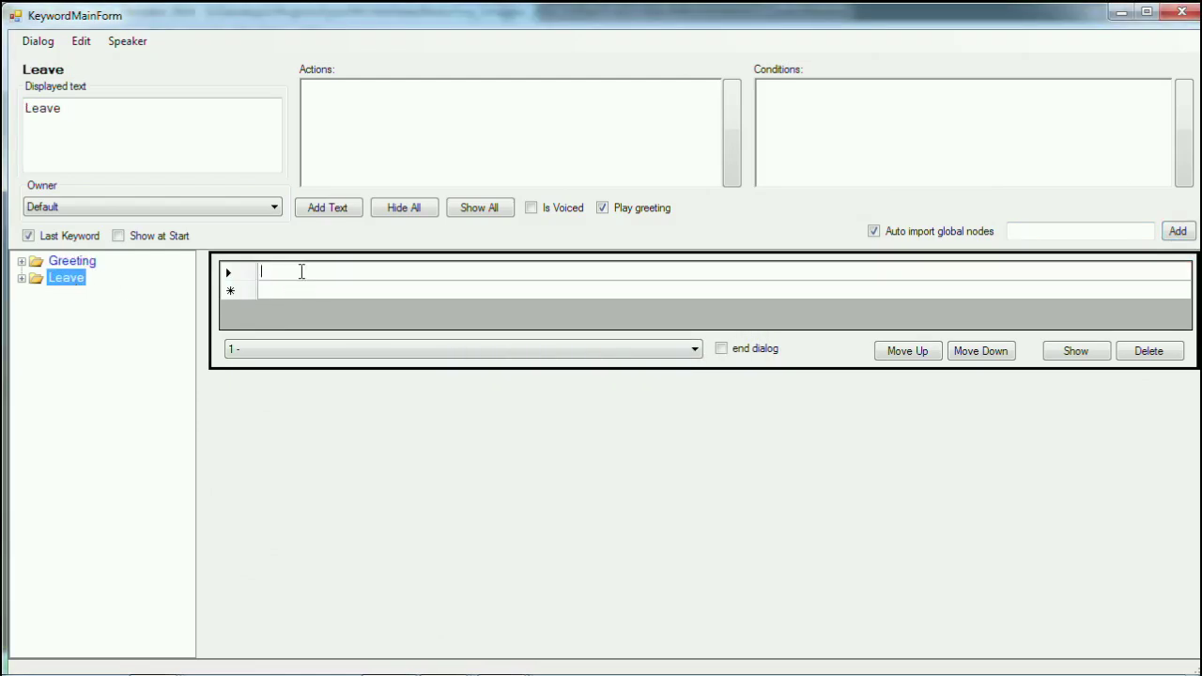
pyautogui.write('Goodb')
pyautogui.write('ye')
pyautogui.write('s')
pyautogui.click(365, 137)
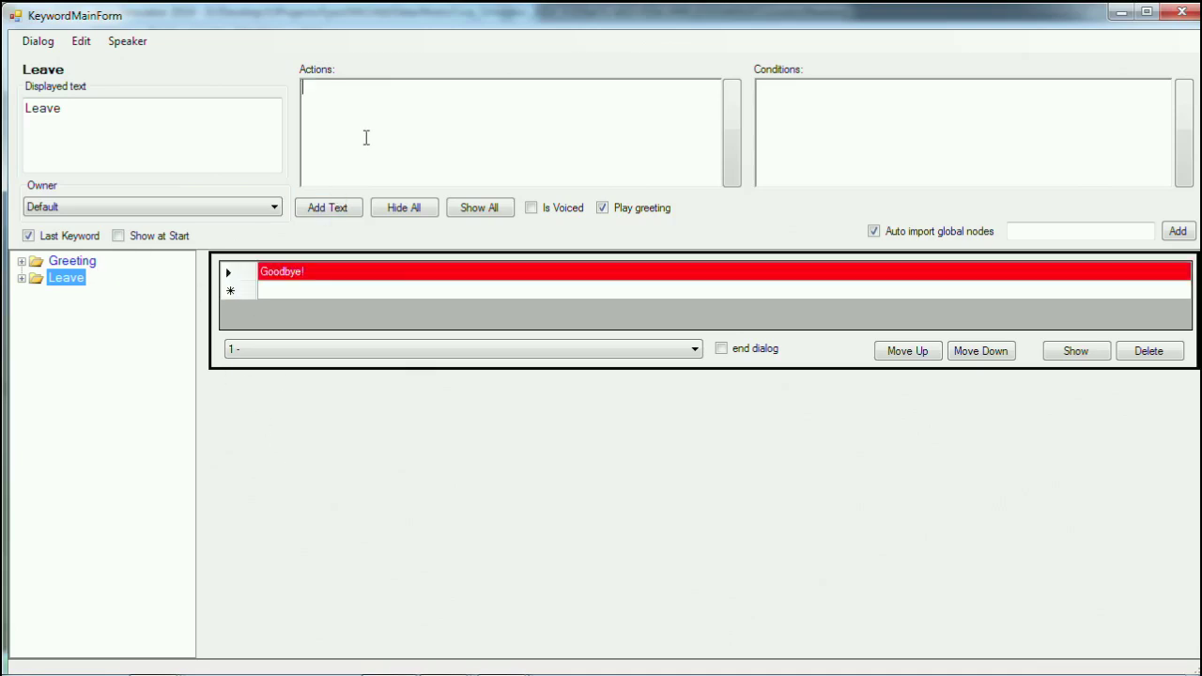
pyautogui.click(70, 262)
pyautogui.click(75, 278)
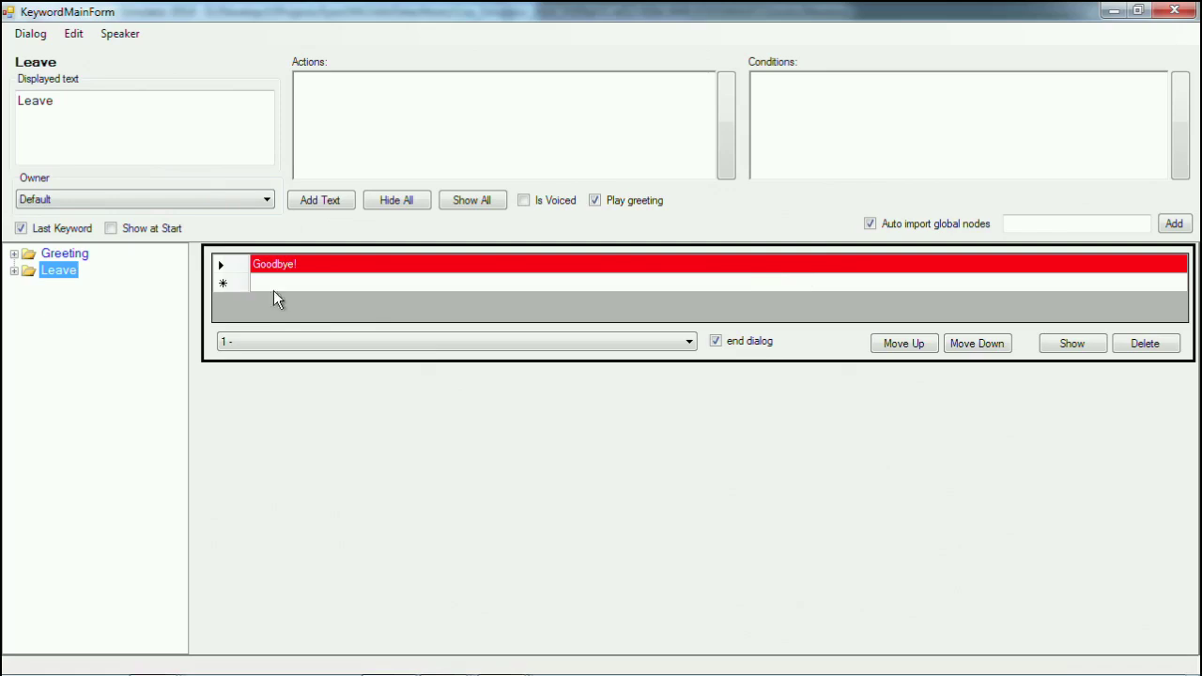
# - Add three new keywords named Who, Where and Job, then select Who
pyautogui.click(1080, 224)
pyautogui.write('Who')
pyautogui.click(1172, 224)
pyautogui.click(1033, 226)
pyautogui.write('Where')
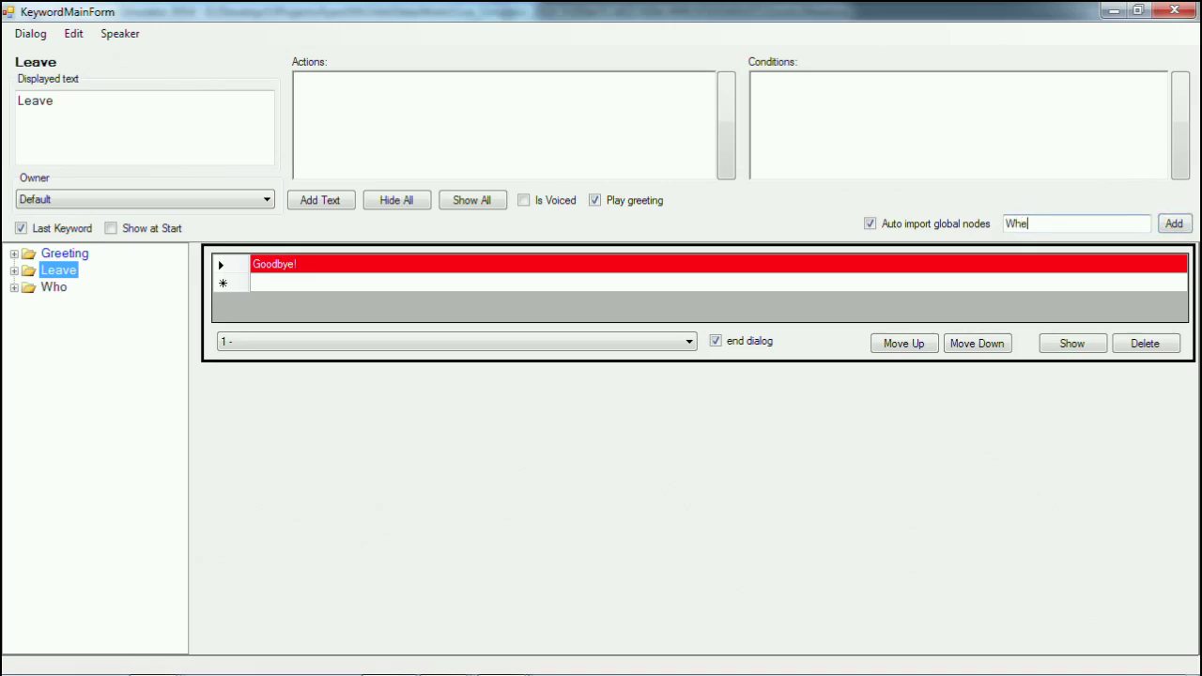
pyautogui.click(1172, 223)
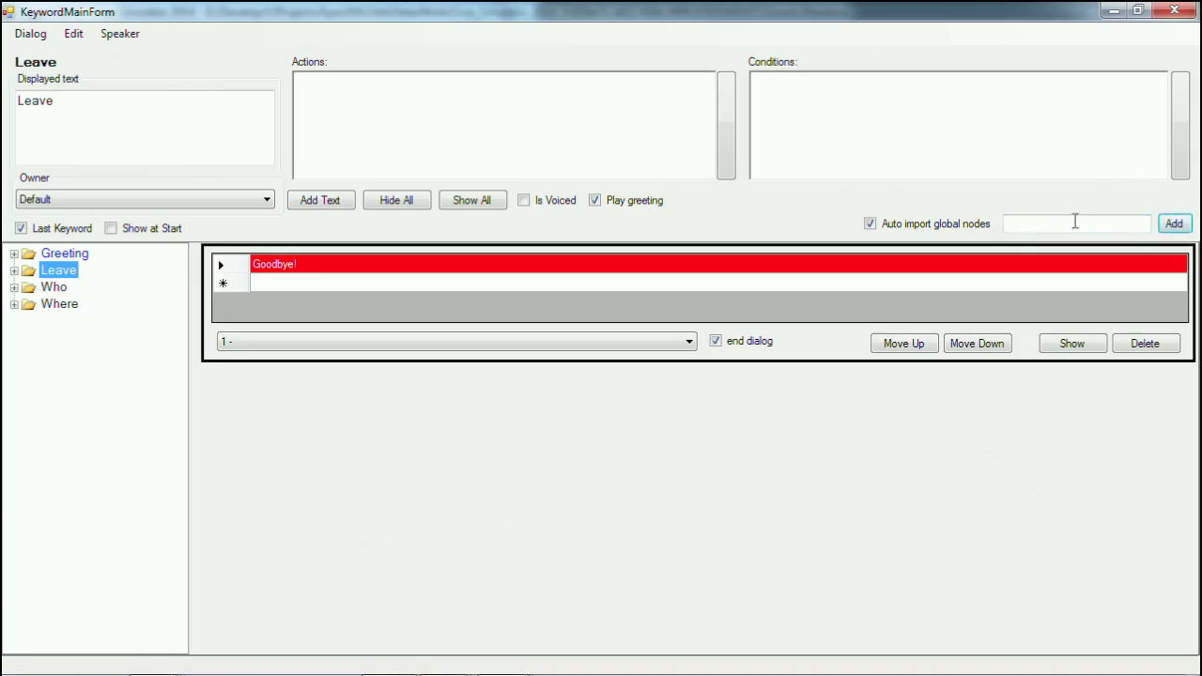
pyautogui.click(1050, 224)
pyautogui.write('Job')
pyautogui.click(1173, 223)
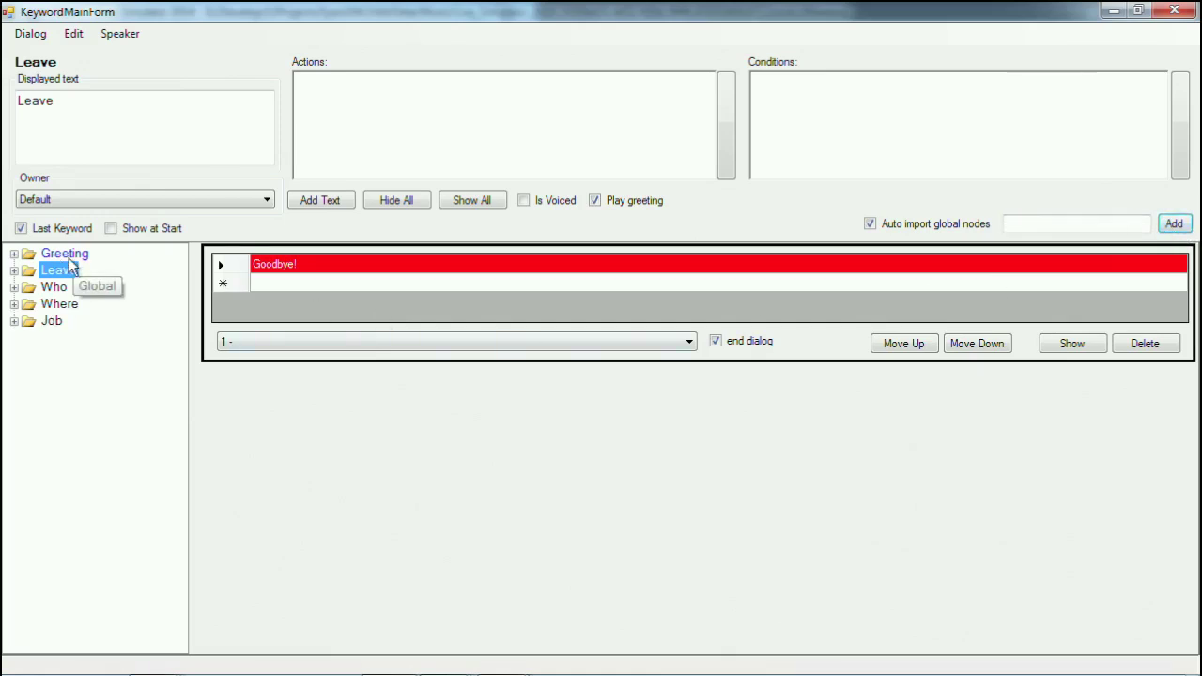
pyautogui.click(52, 289)
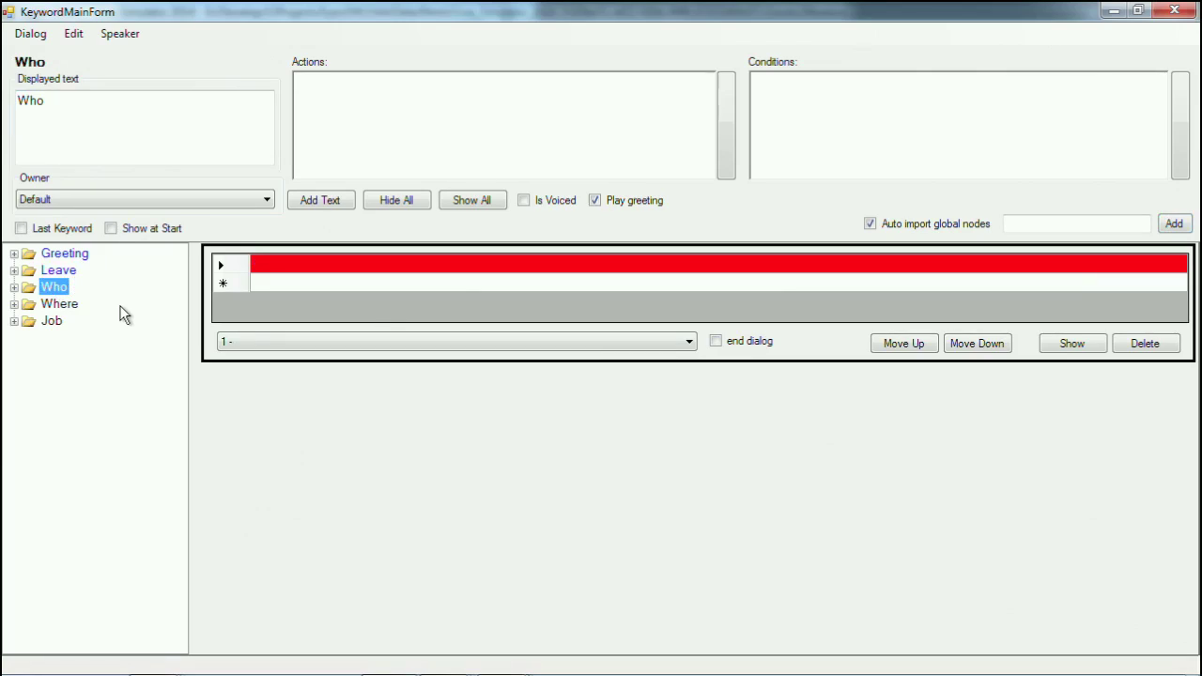
pyautogui.click(69, 255)
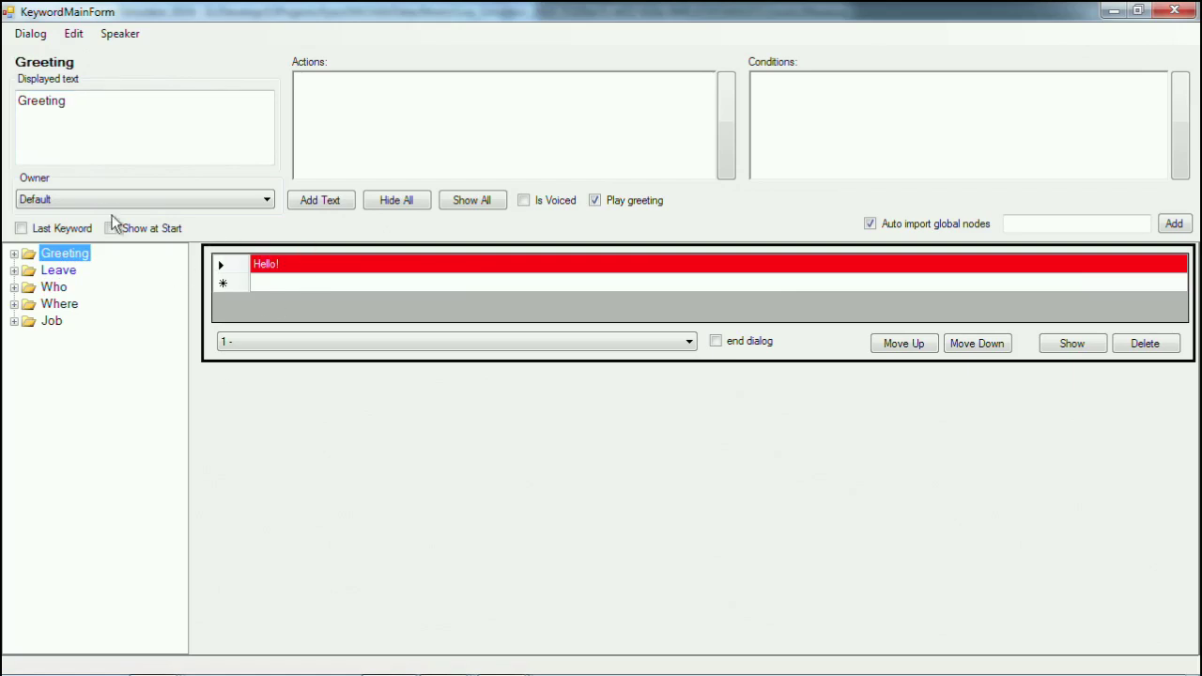
pyautogui.click(59, 271)
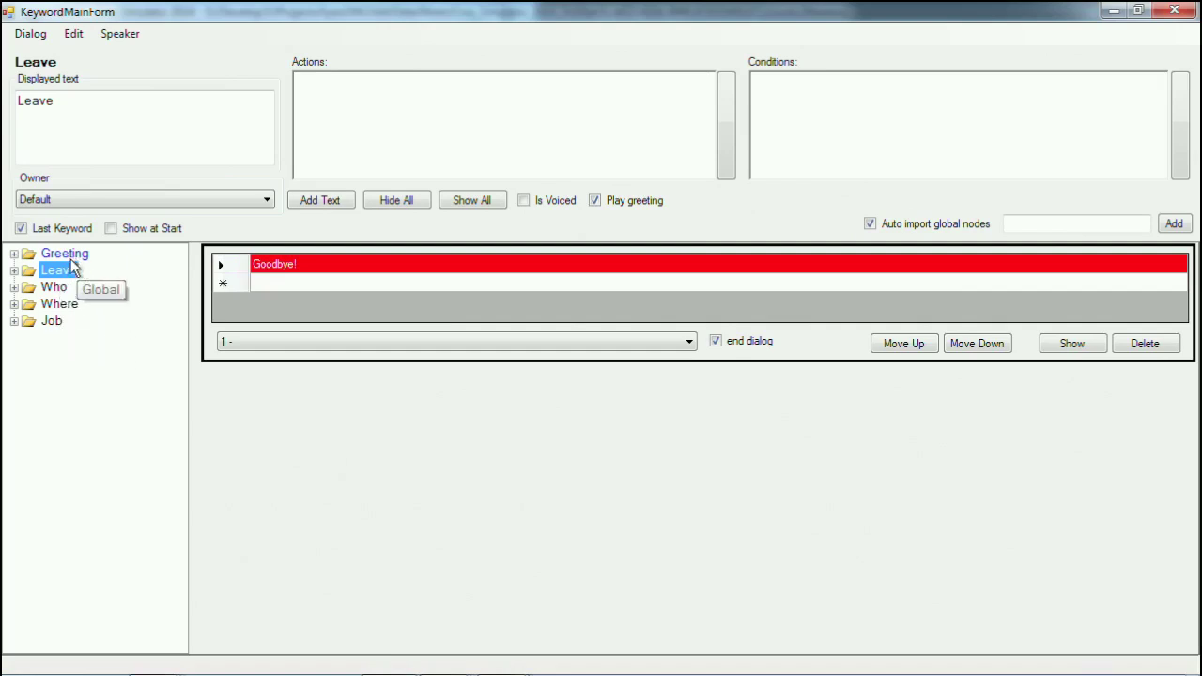
pyautogui.click(54, 289)
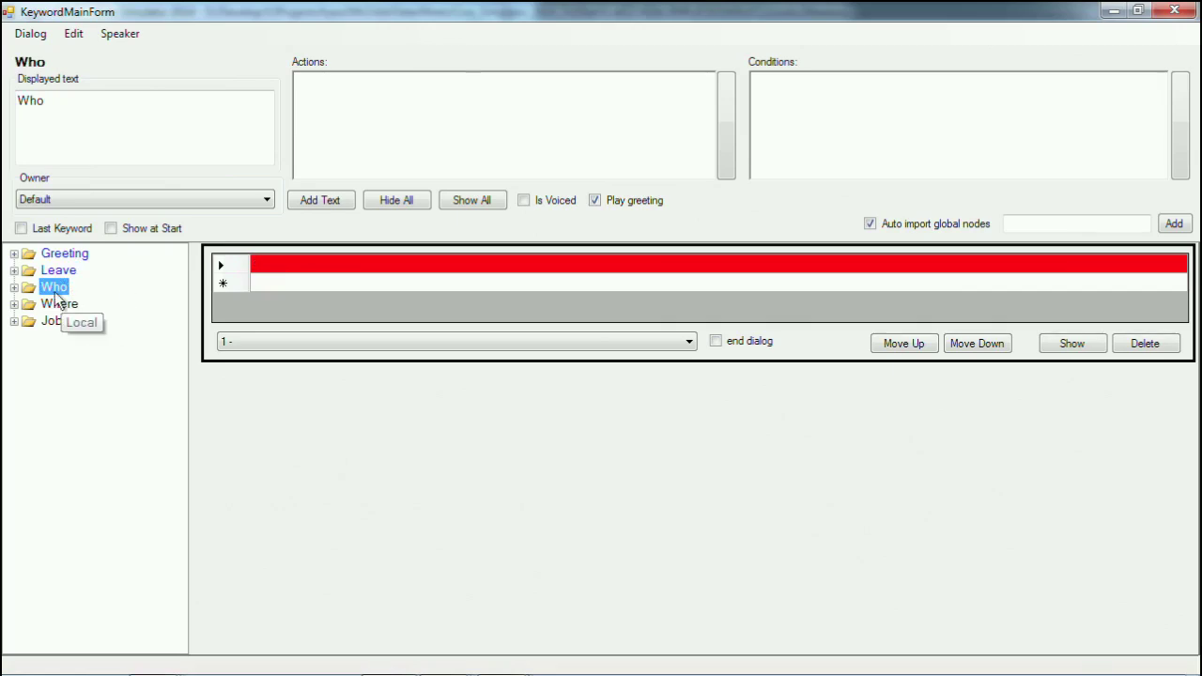
# - Change Who's displayed text to 'Who are you?' and Where's to 'Where do you hail from?'
pyautogui.click(83, 106)
pyautogui.write('are yo')
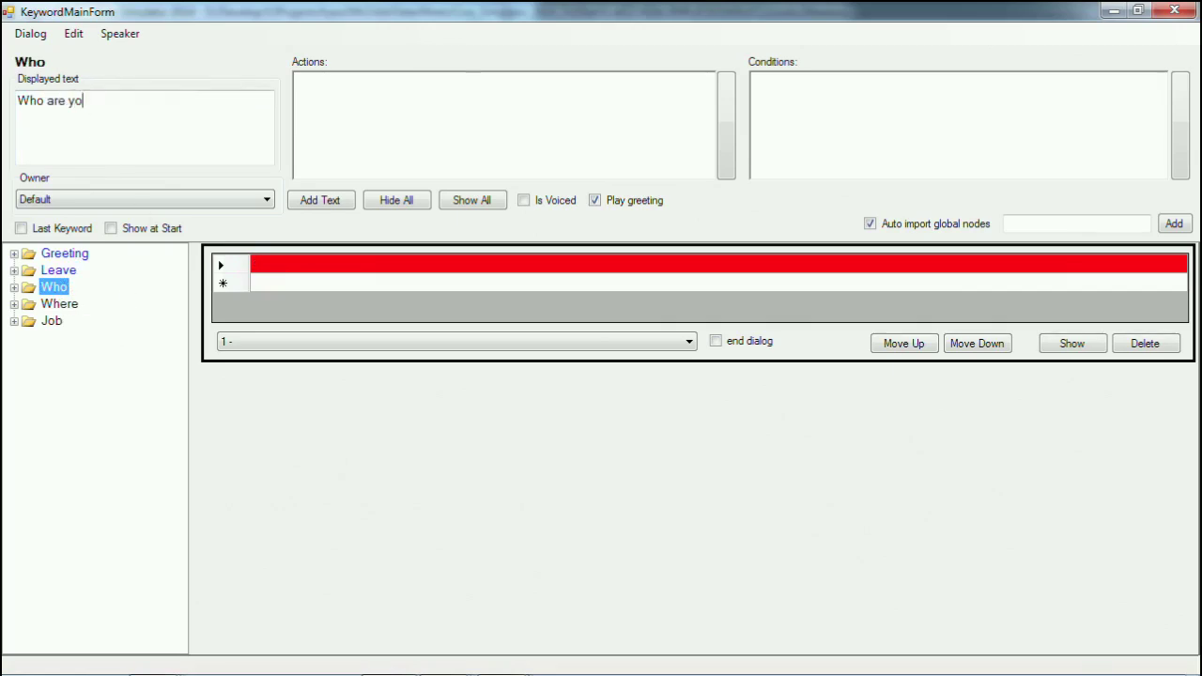
pyautogui.write('u?')
pyautogui.click(59, 304)
pyautogui.click(125, 106)
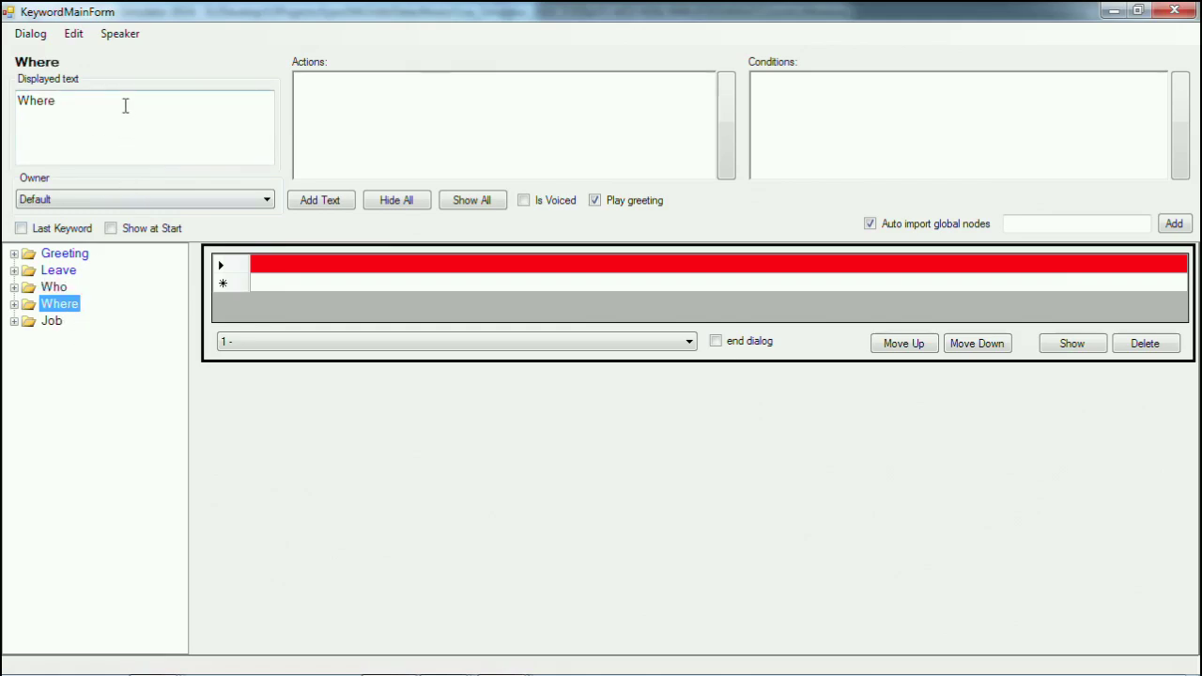
pyautogui.write('do you hail from?')
# - Change Job's displayed text to 'What do you do for a living?' and Leave's to 'I'll take my leave.'
pyautogui.click(58, 320)
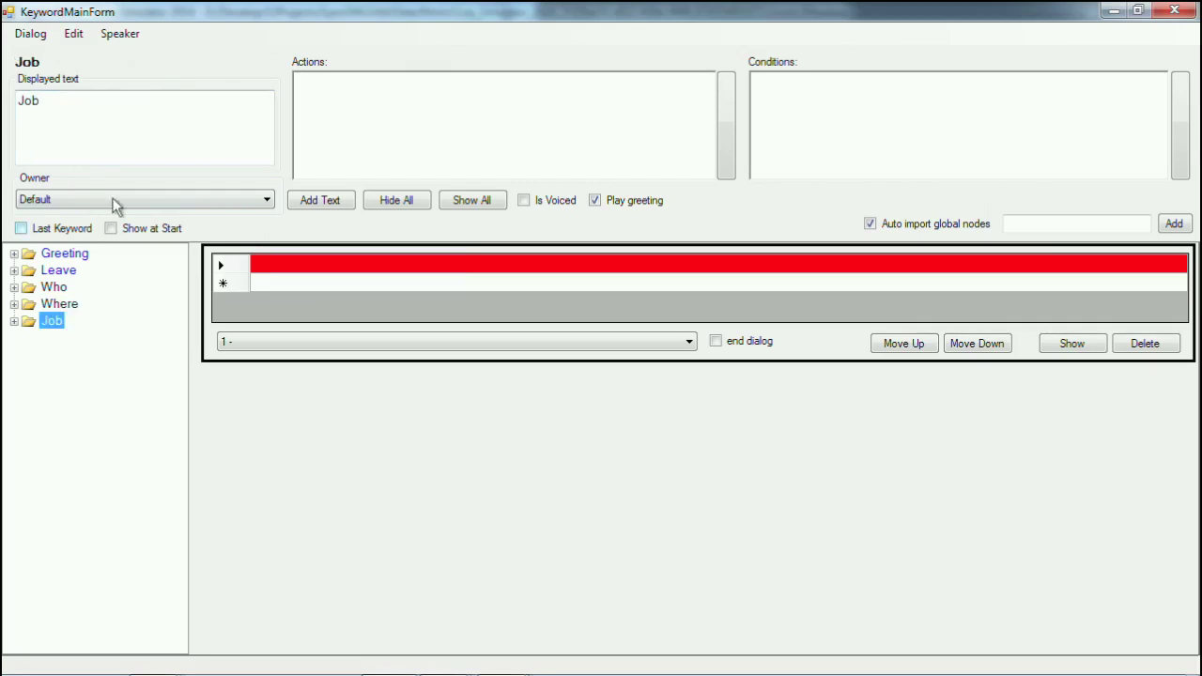
pyautogui.doubleClick(102, 99)
pyautogui.write('What do you d')
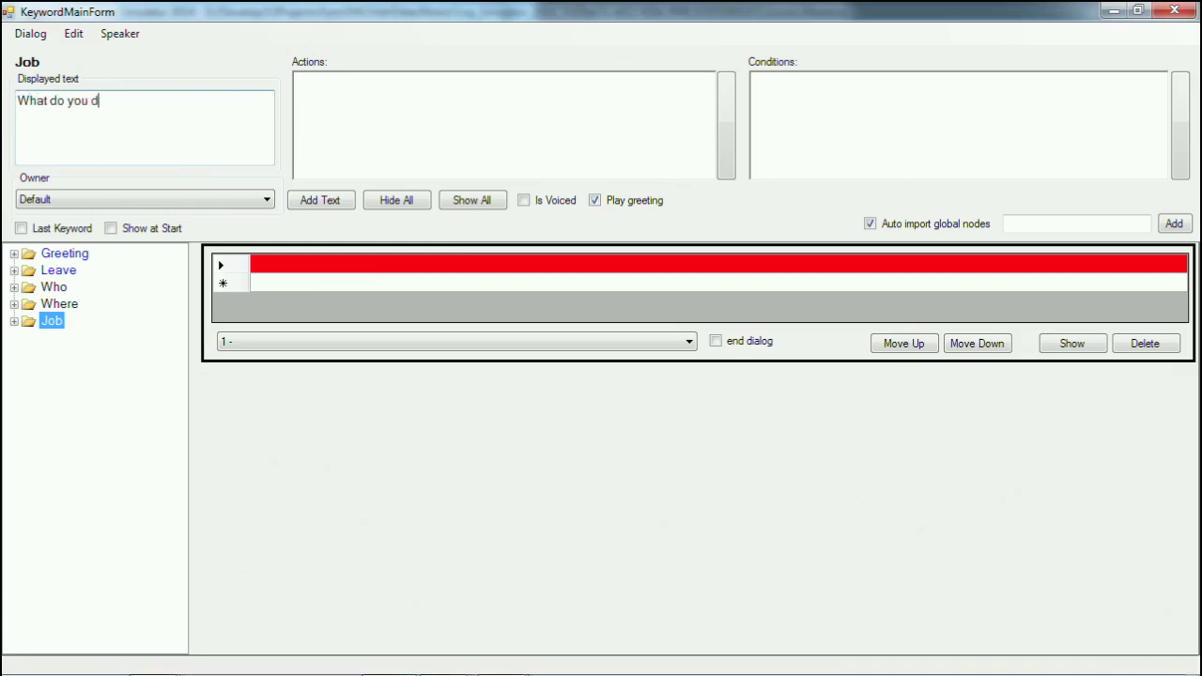
pyautogui.write('o for a living?')
pyautogui.click(58, 270)
pyautogui.moveTo(94, 101); pyautogui.dragTo(15, 102)
pyautogui.press('BackSpace')
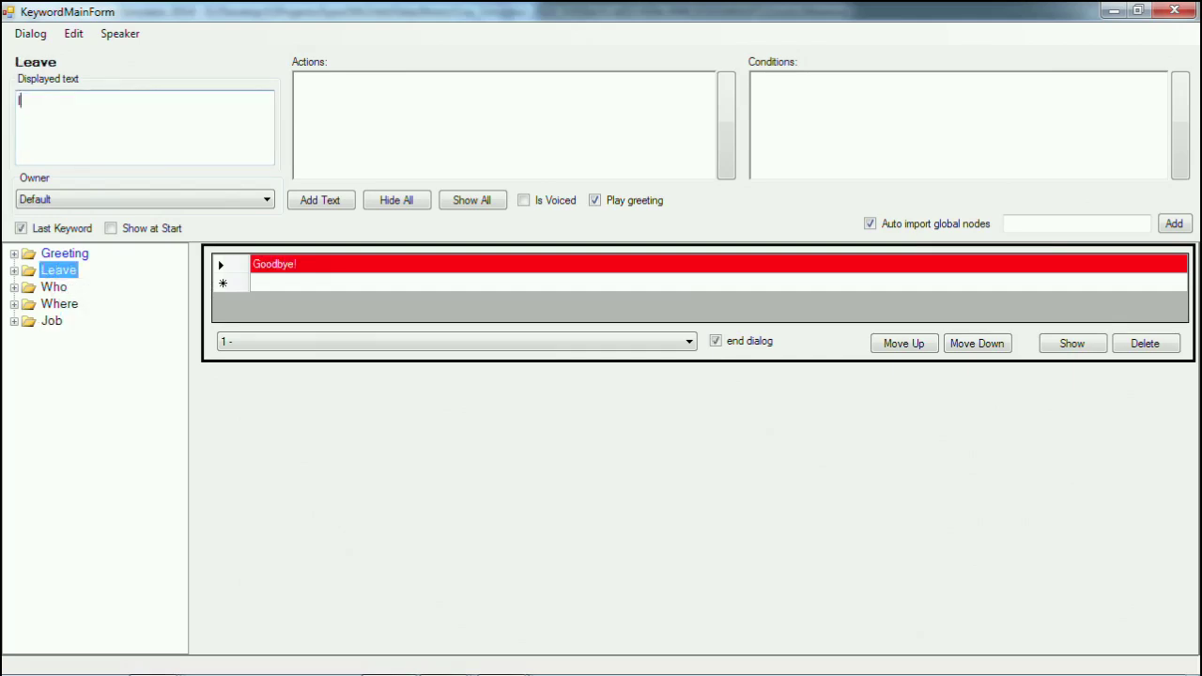
pyautogui.write("I'll take my leave.")
# - Enter a self-introduction by name as Who's first reply line
pyautogui.click(66, 287)
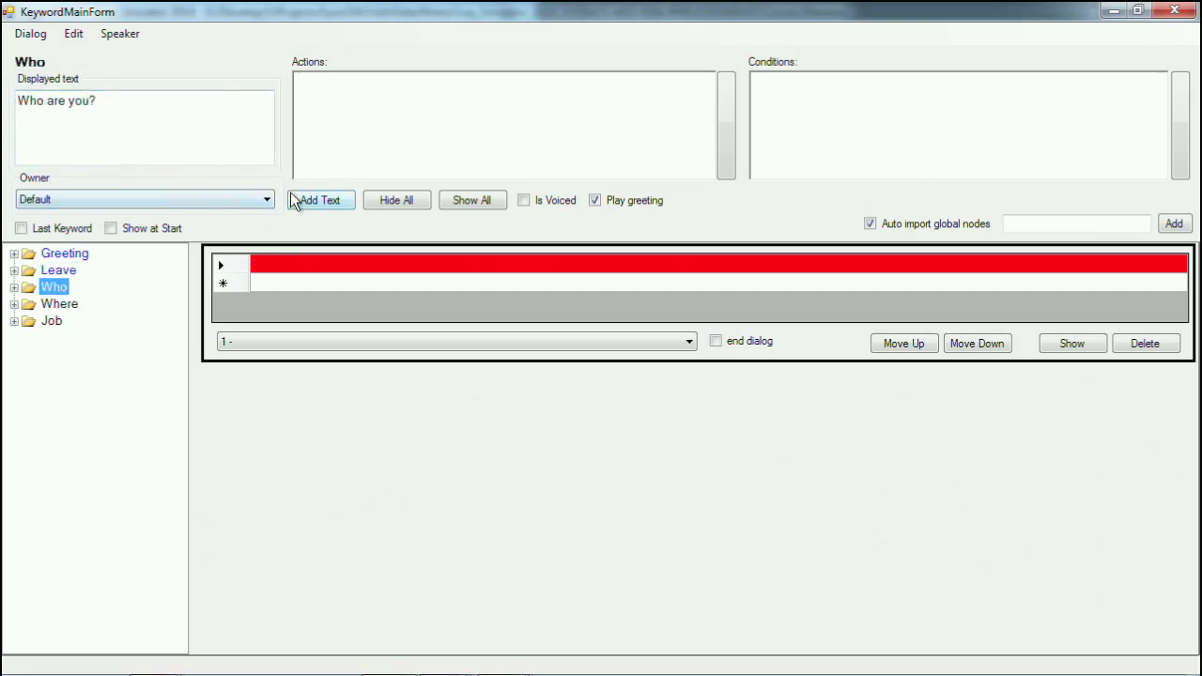
pyautogui.click(282, 263)
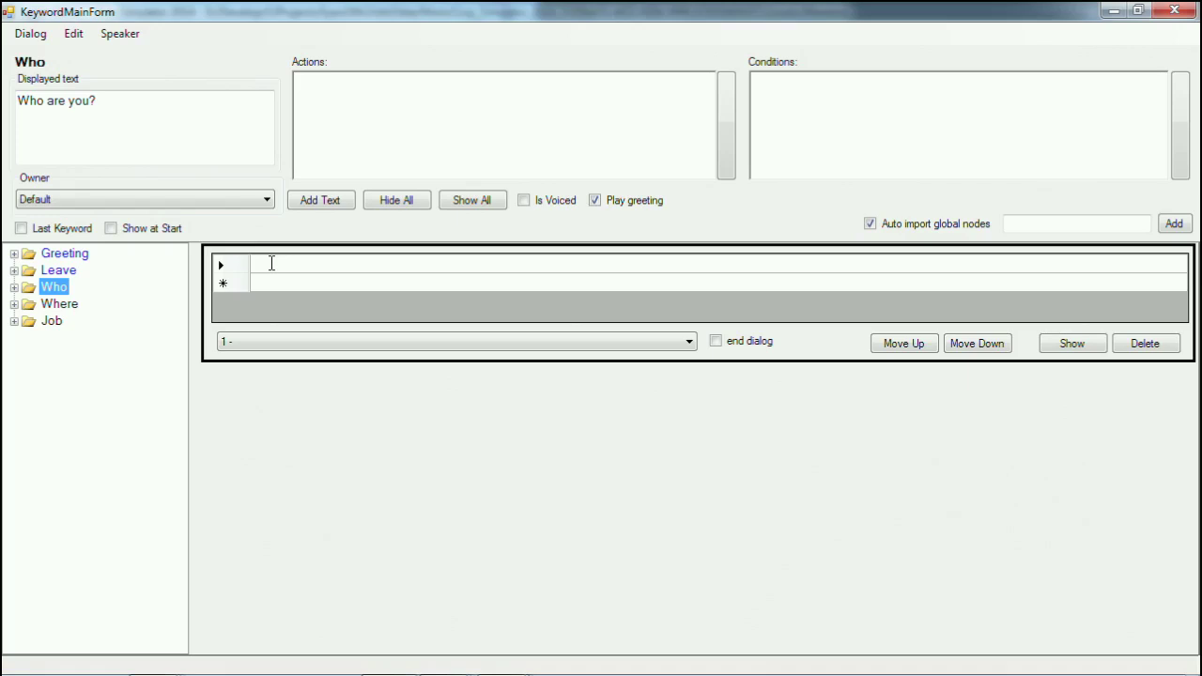
pyautogui.write('I am Jan.')
pyautogui.click(382, 132)
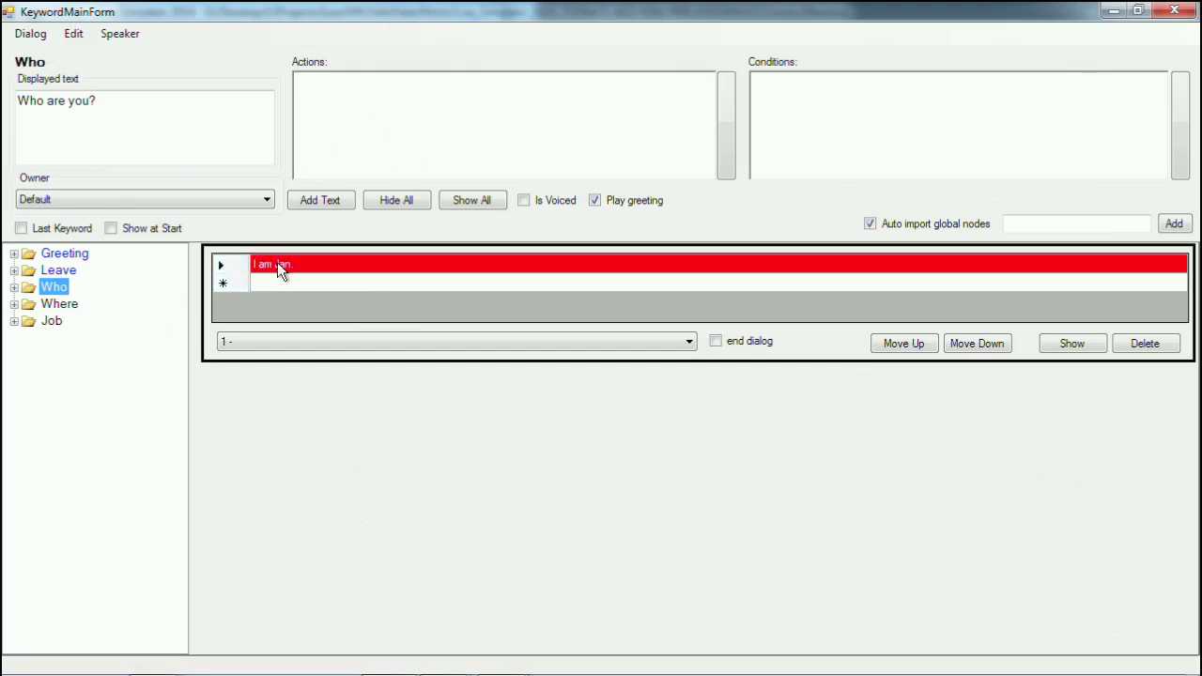
pyautogui.click(321, 263)
pyautogui.click(317, 265)
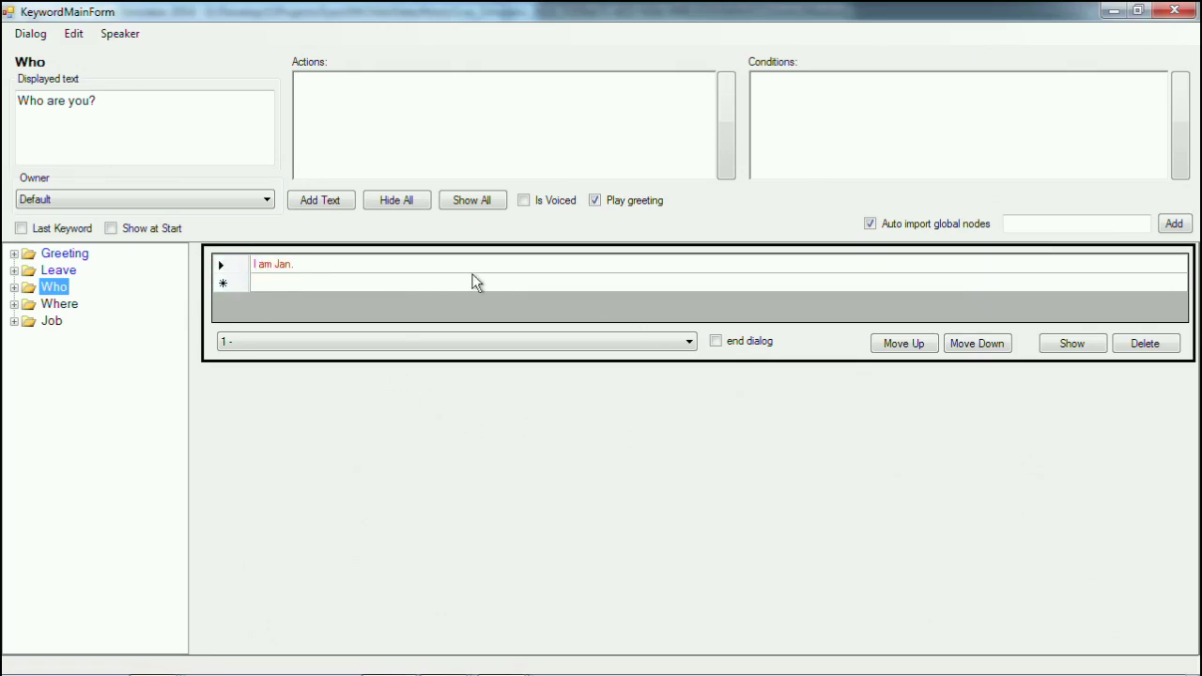
# - Add a second Who reply line reading 'I'm a writer.'
pyautogui.click(321, 201)
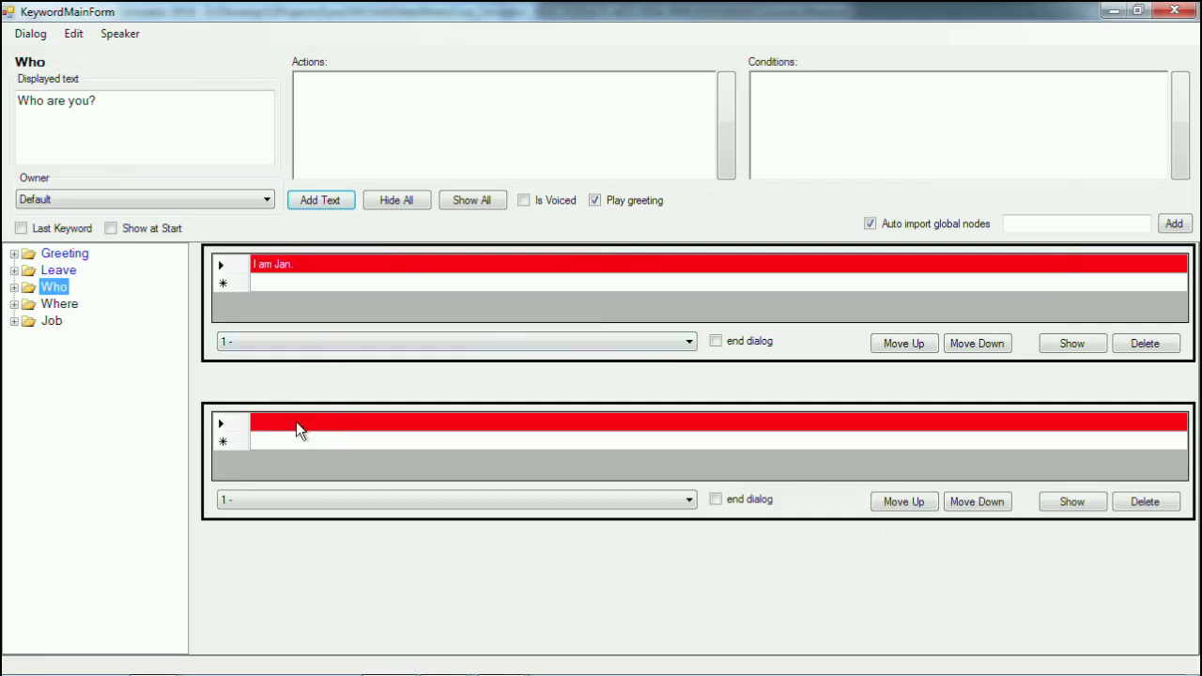
pyautogui.click(296, 422)
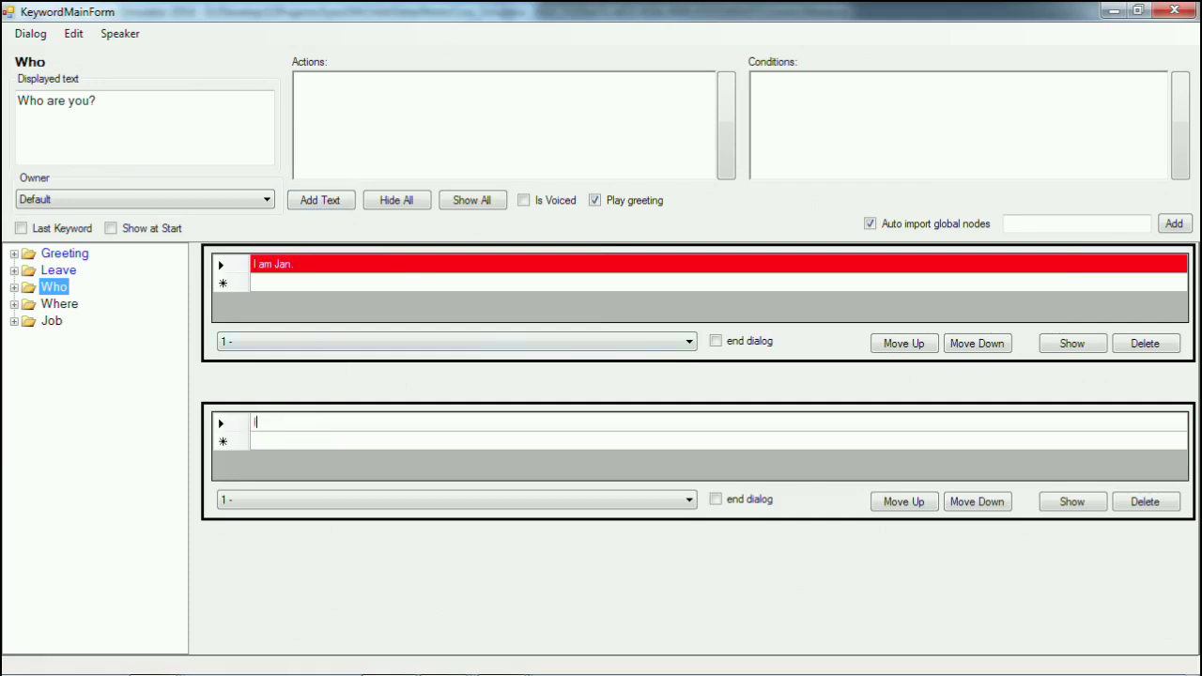
pyautogui.write("I'm a writer.")
pyautogui.click(444, 133)
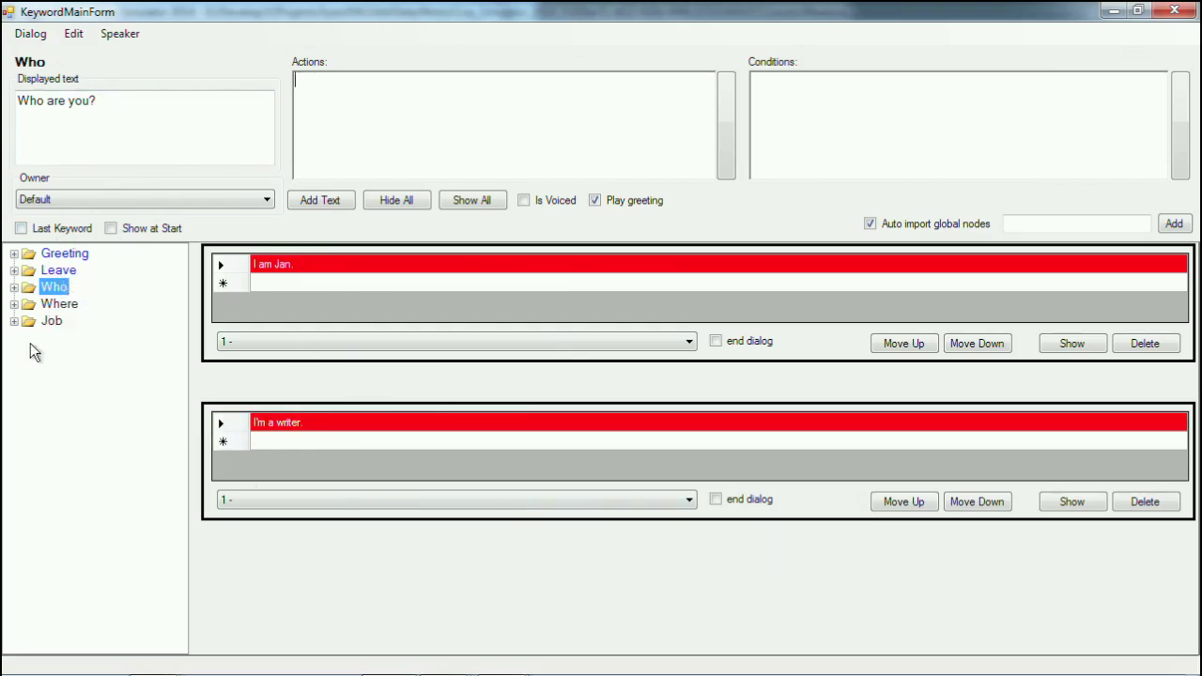
# - Set the Where keyword's reply to 'I'm from the city of Ghent.', then select Job
pyautogui.click(60, 304)
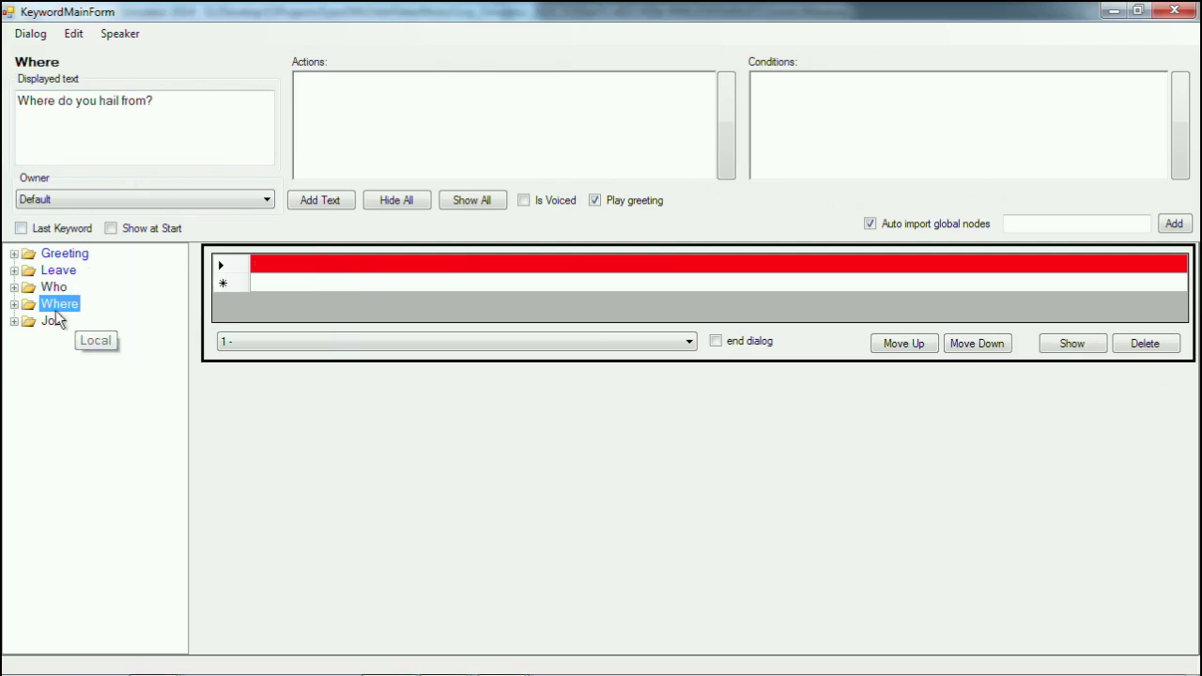
pyautogui.click(291, 266)
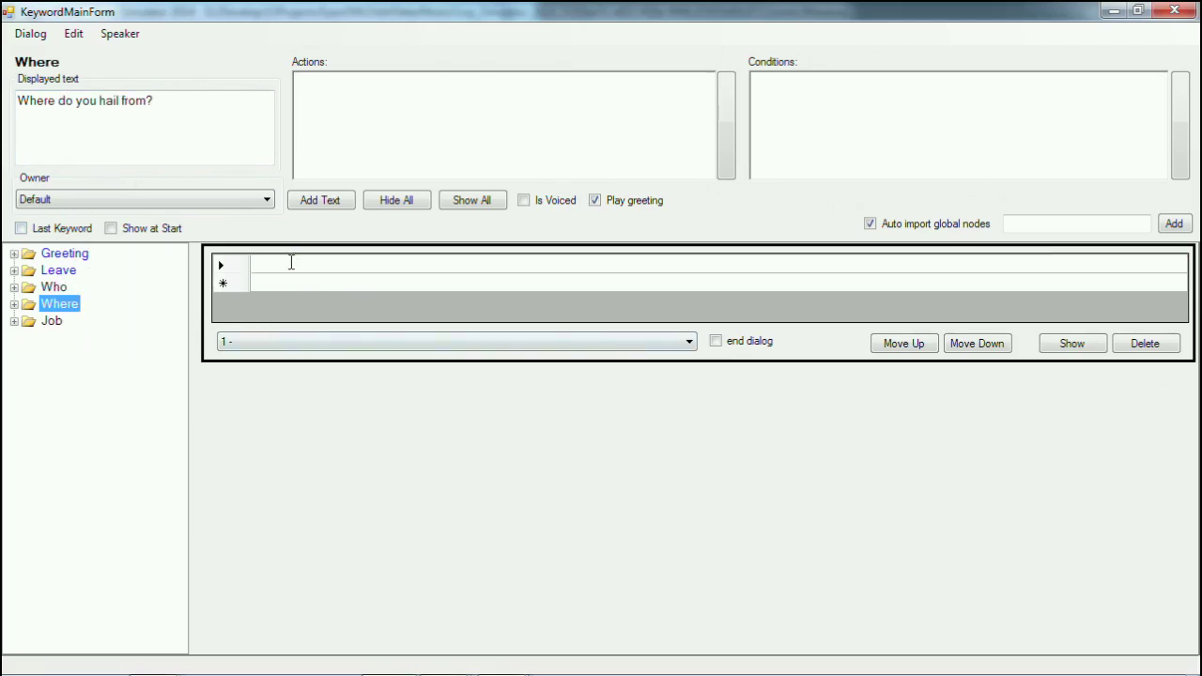
pyautogui.write("I'm fro")
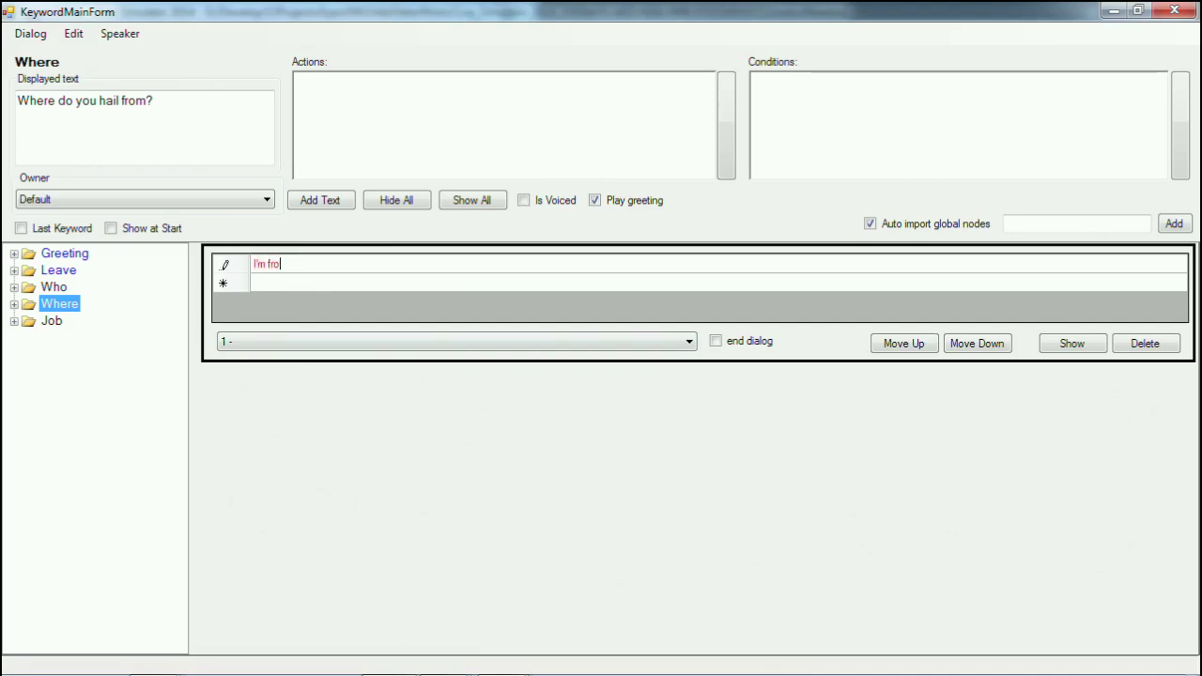
pyautogui.write('m the cit')
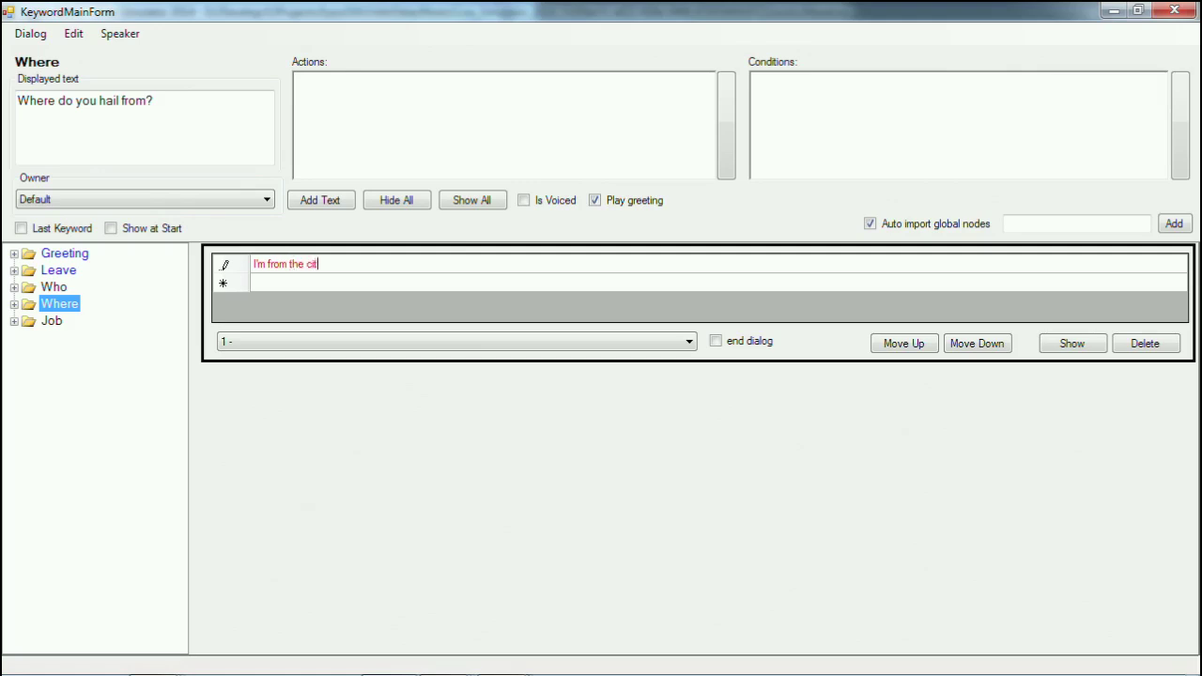
pyautogui.write('y of Ghent.')
pyautogui.click(400, 162)
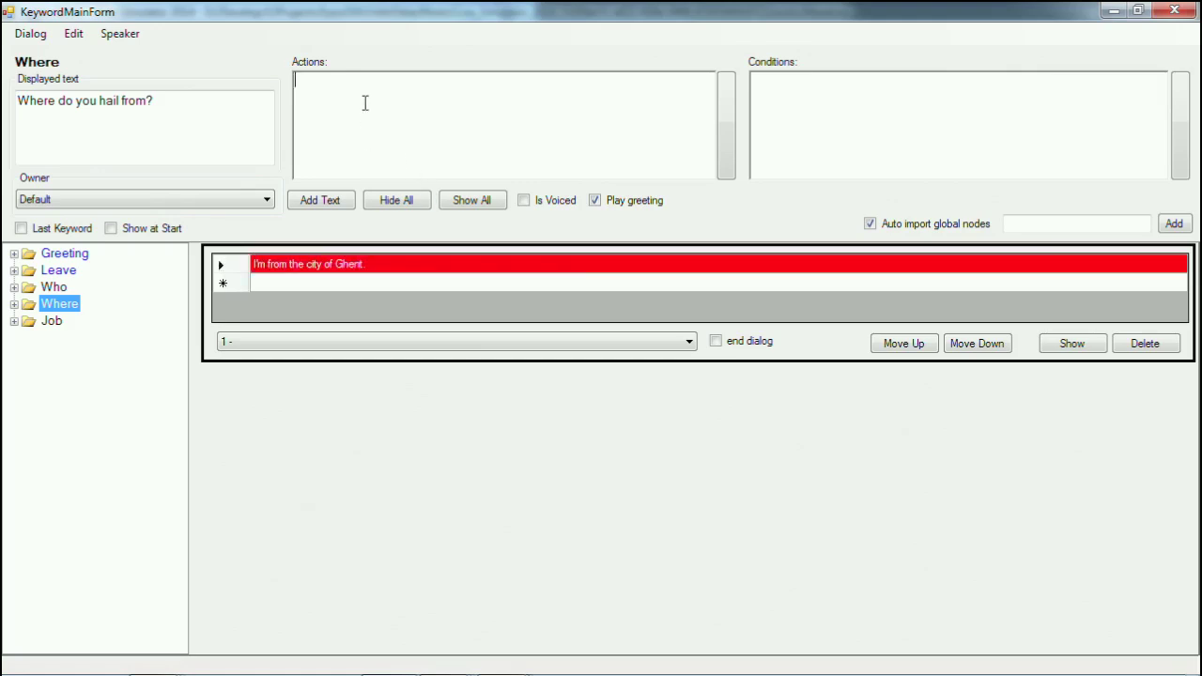
pyautogui.click(179, 119)
pyautogui.click(53, 287)
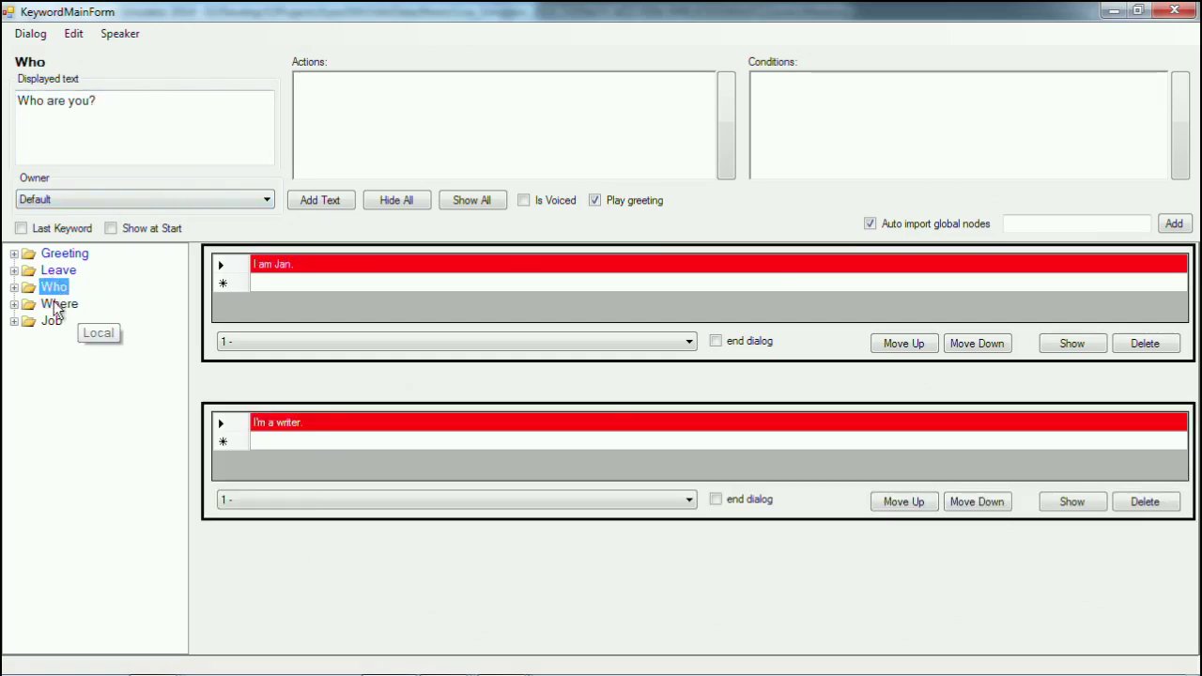
pyautogui.click(62, 303)
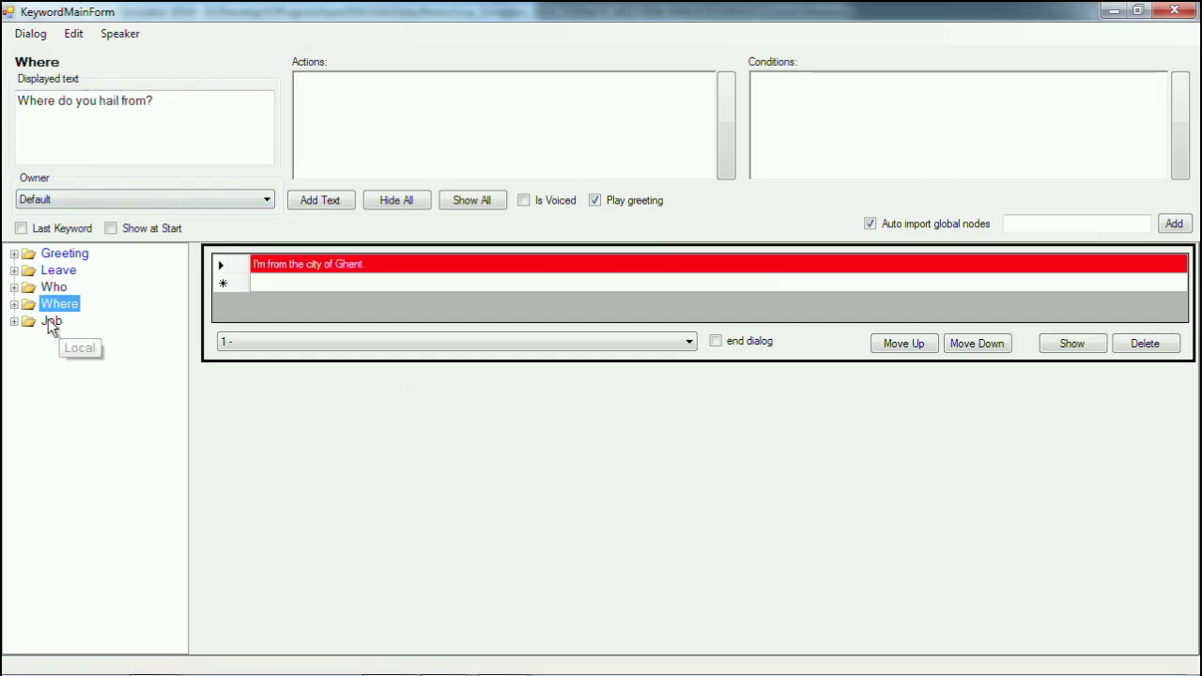
pyautogui.click(58, 320)
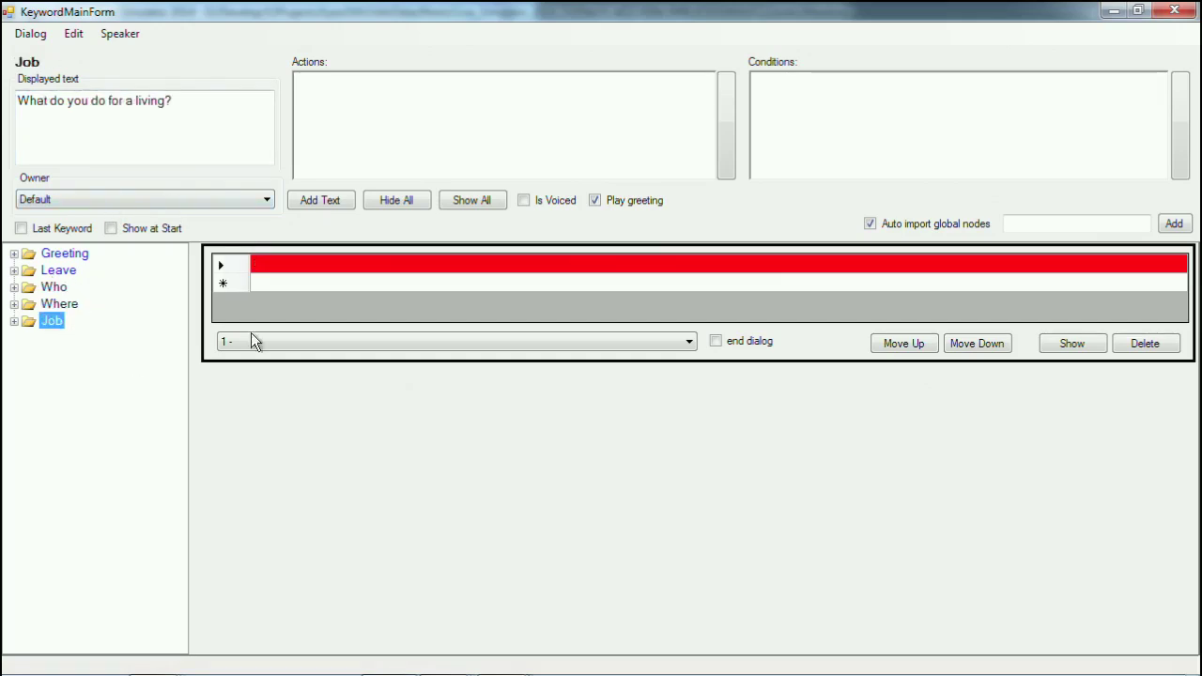
# - Give Job the reply 'I write dialogs for Larian Studios.', then review Leave and Greeting
pyautogui.click(294, 269)
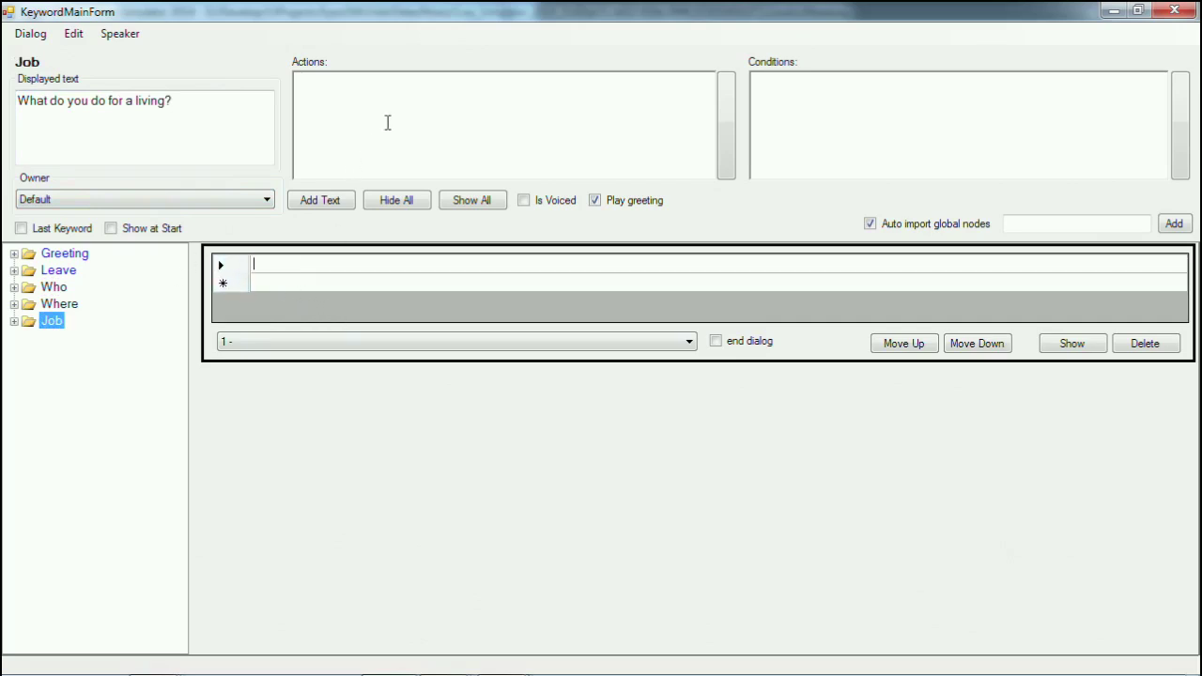
pyautogui.write('I write dialogs for Laraan Studios.')
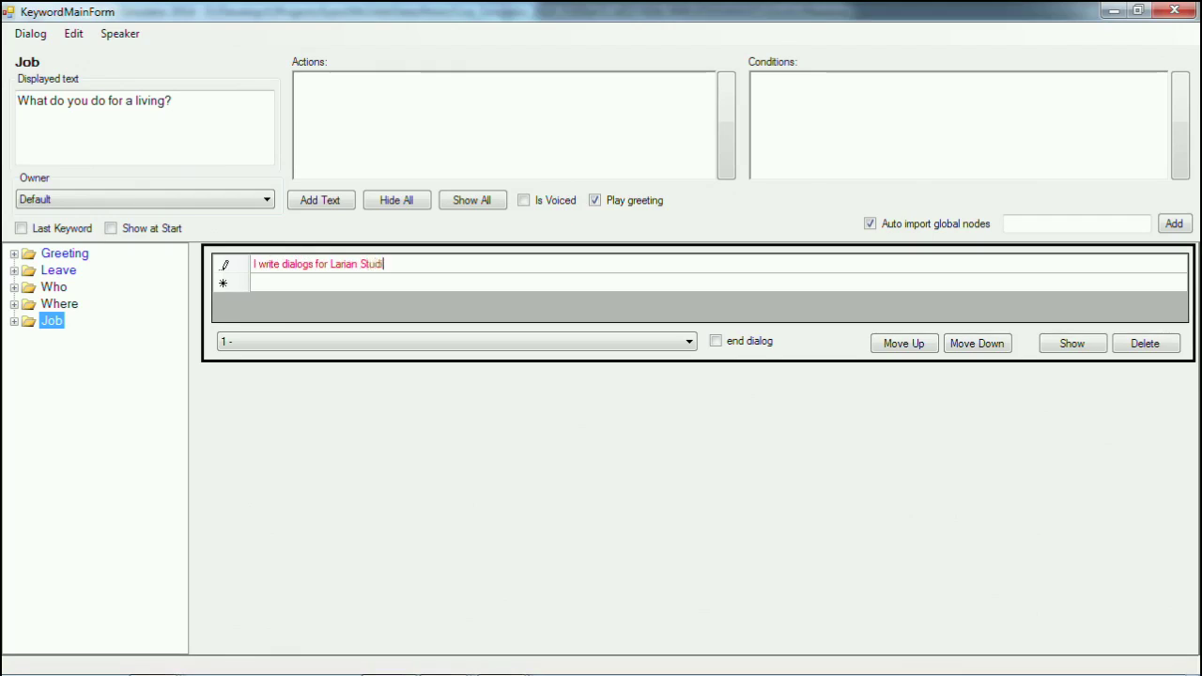
pyautogui.click(437, 150)
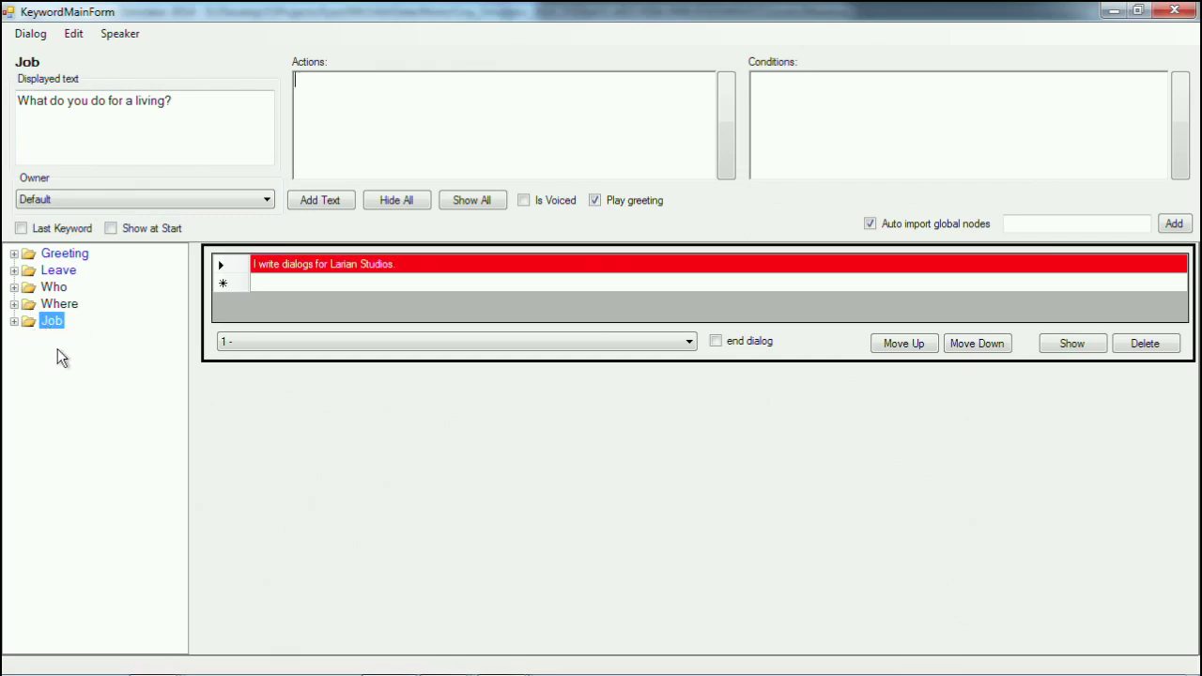
pyautogui.click(75, 273)
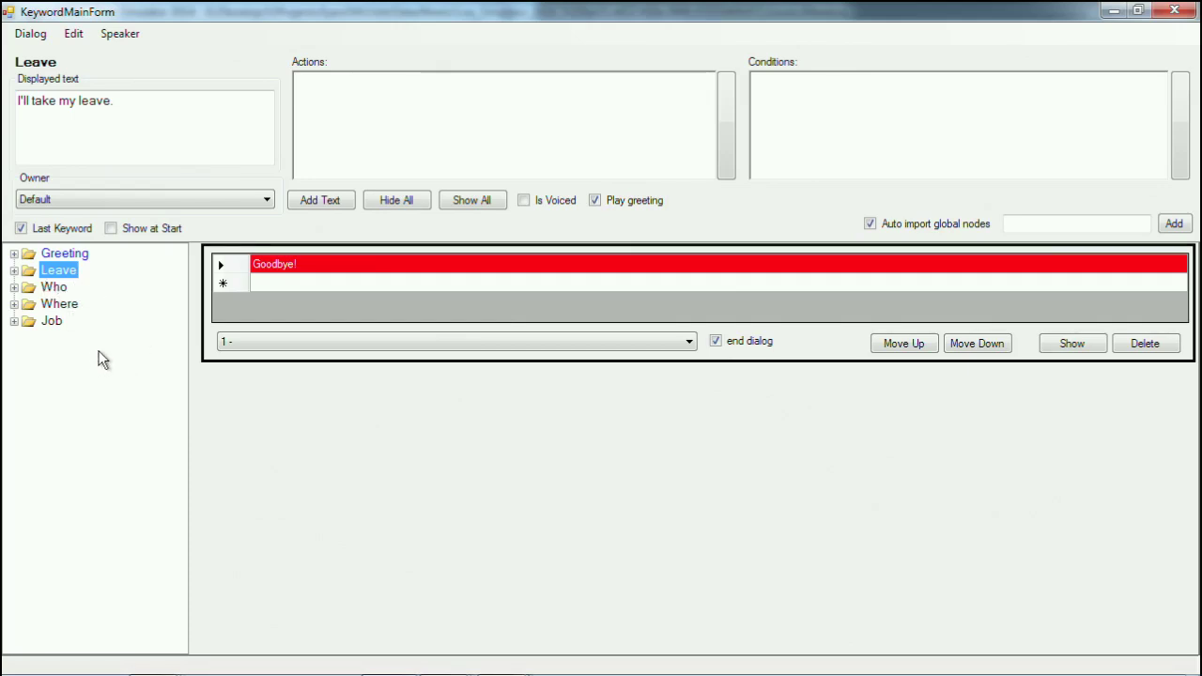
pyautogui.click(62, 254)
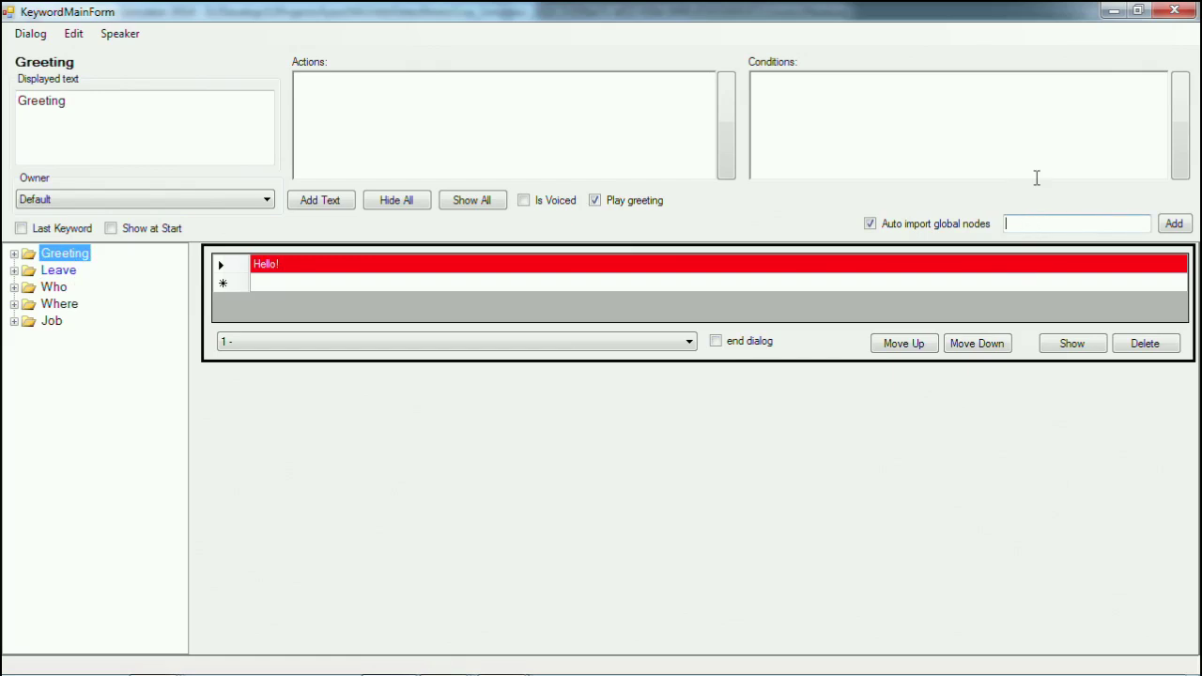
# - Add a Personal keyword displaying 'I'd like to ask you some questions about yourself.' and expand its reply settings
pyautogui.write('Personal')
pyautogui.click(1176, 224)
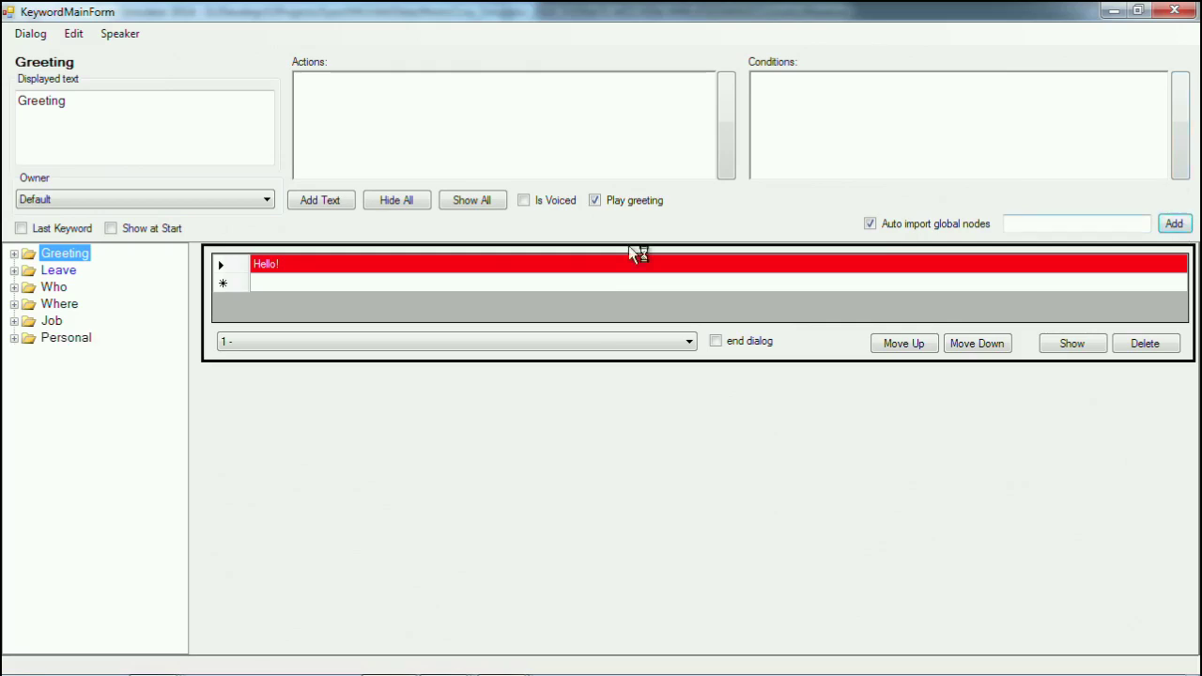
pyautogui.click(74, 340)
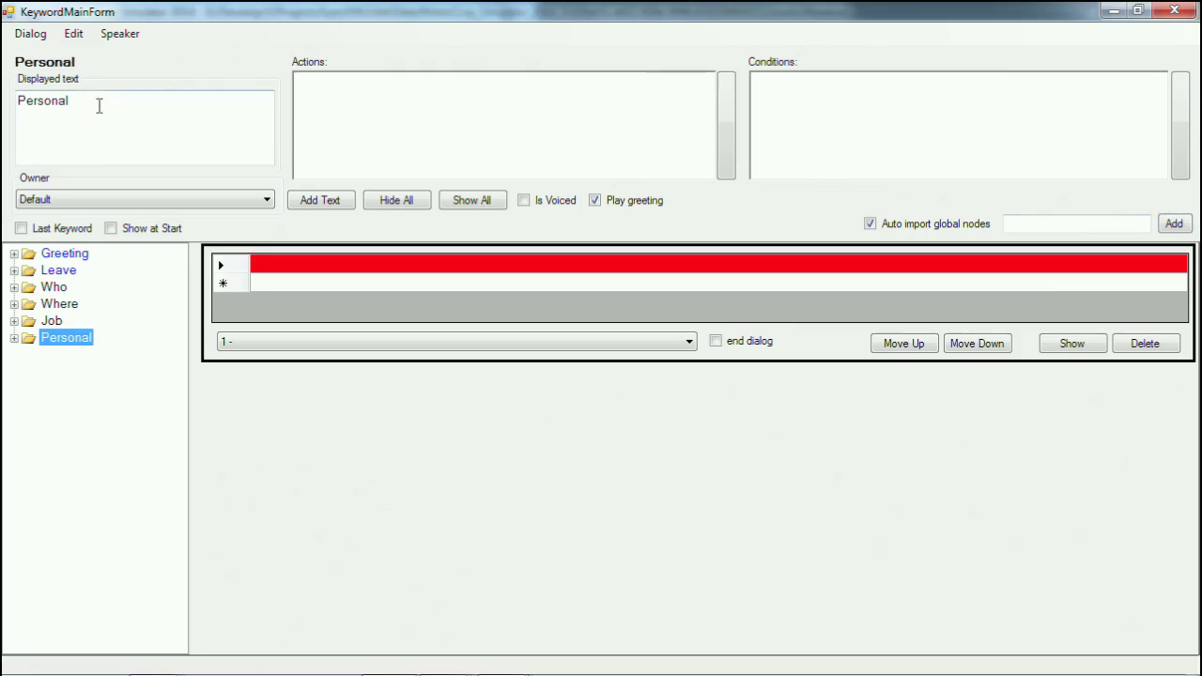
pyautogui.moveTo(98, 106); pyautogui.dragTo(5, 104)
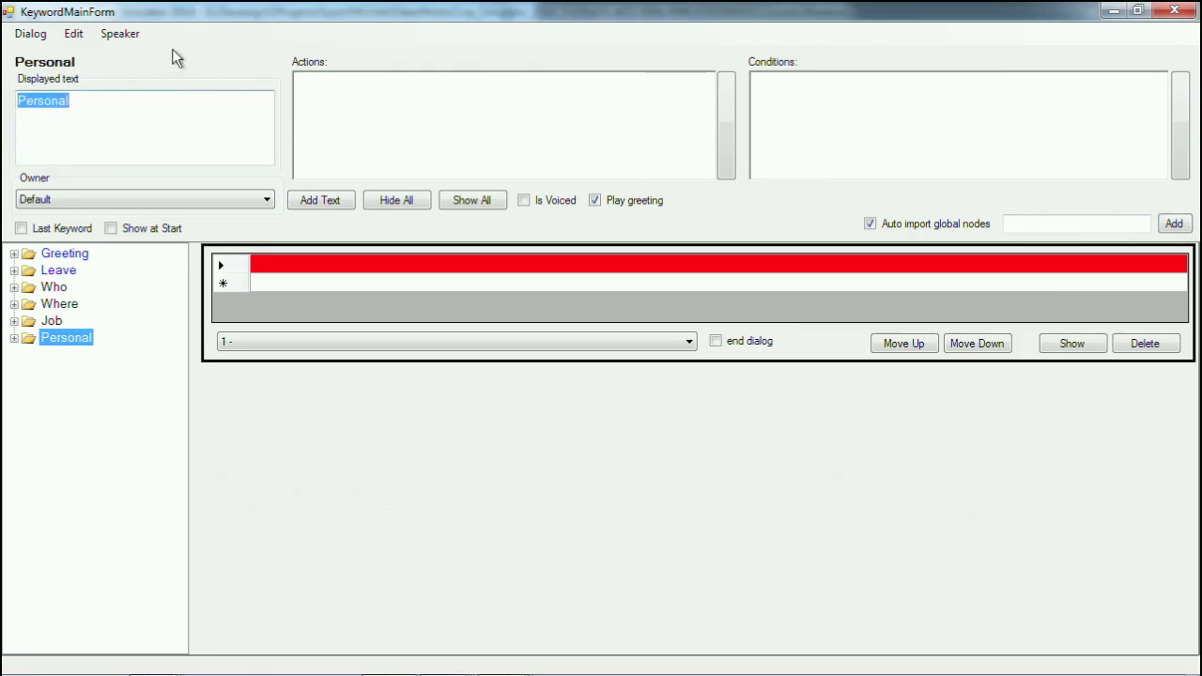
pyautogui.write("I'd l")
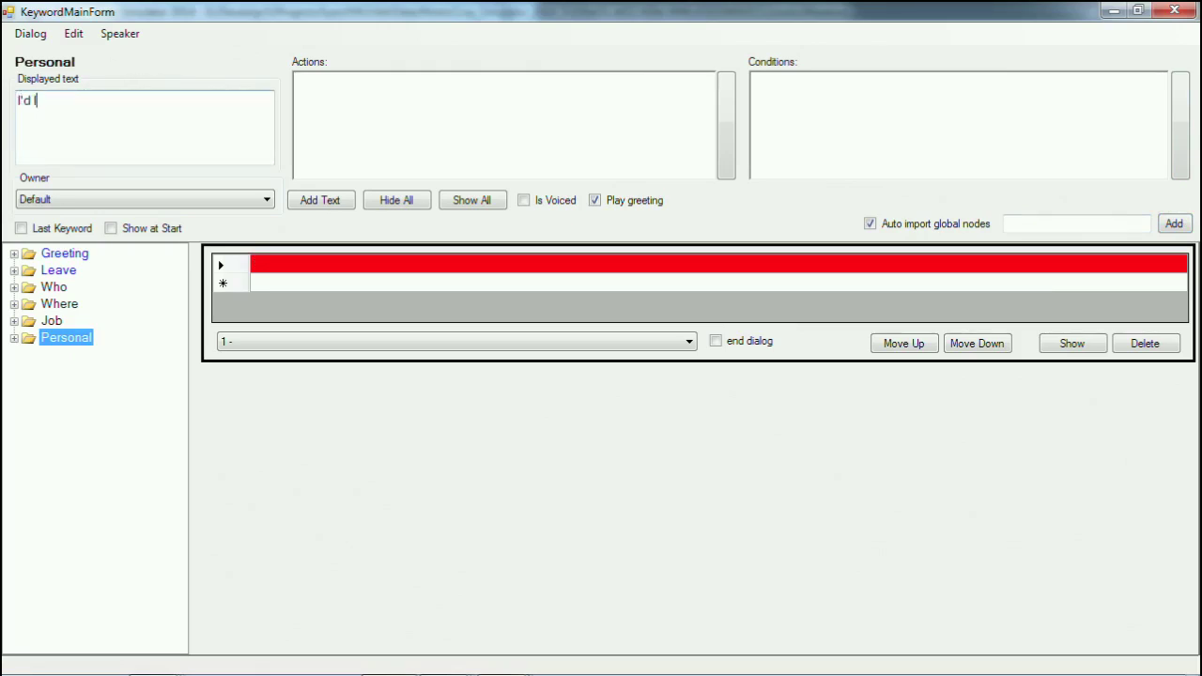
pyautogui.write('ike to ask you som')
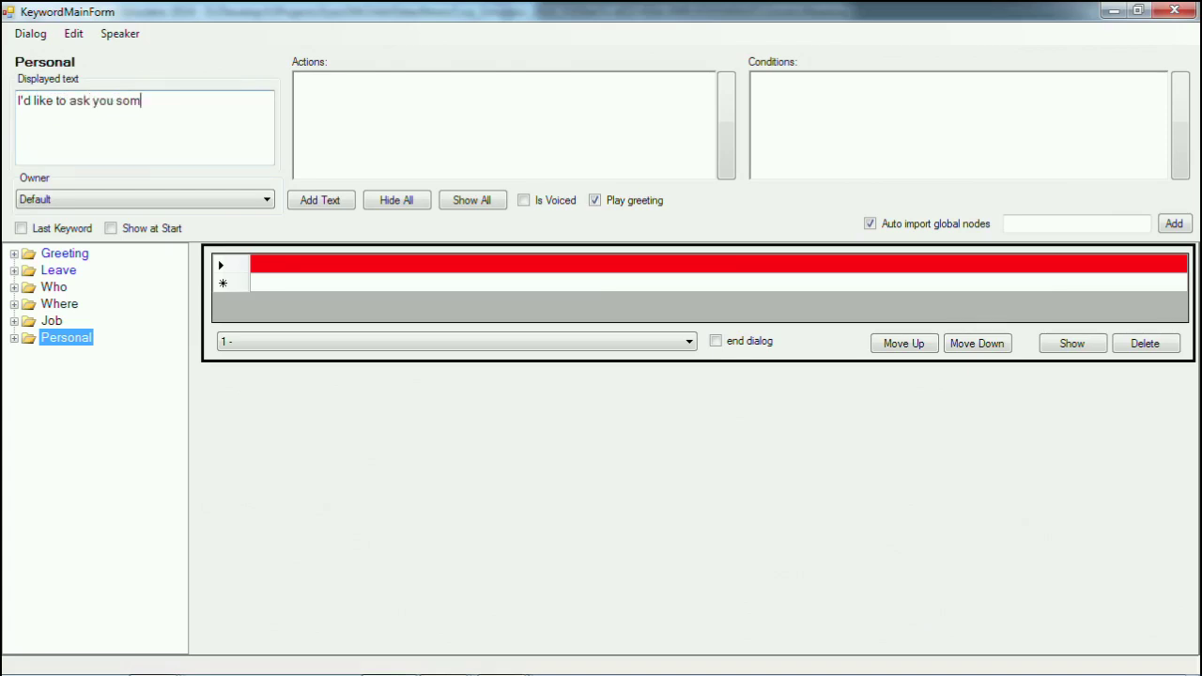
pyautogui.write('e questions about yourself.')
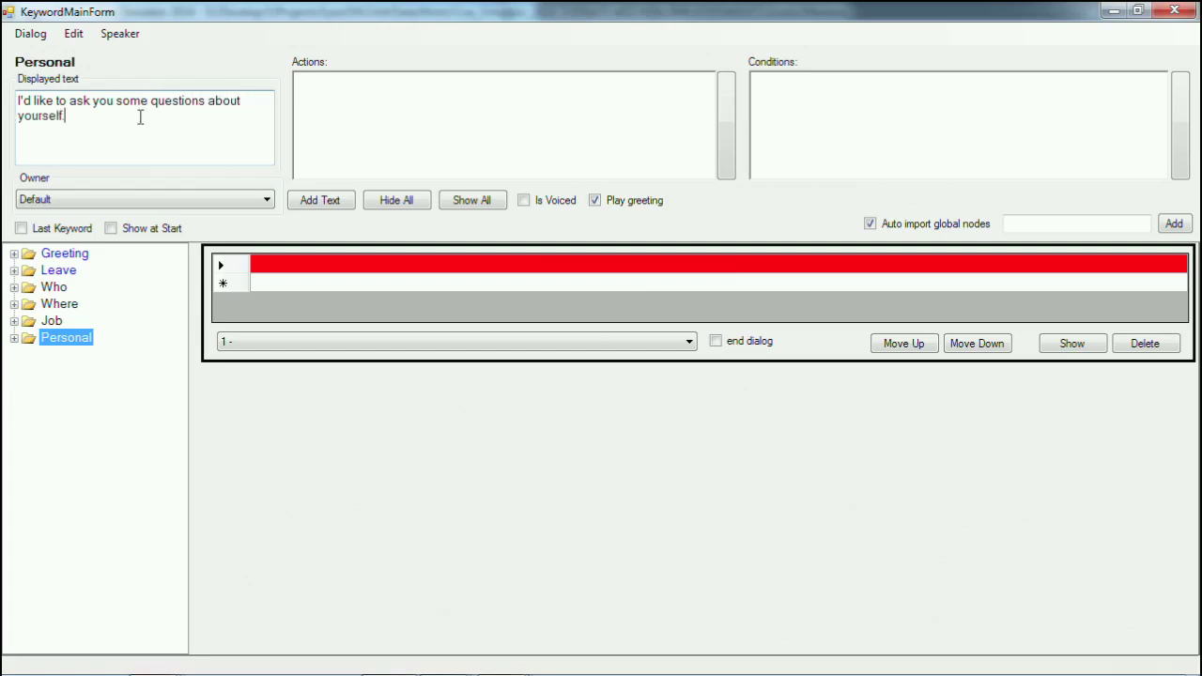
pyautogui.click(371, 113)
pyautogui.click(22, 340)
pyautogui.click(1084, 343)
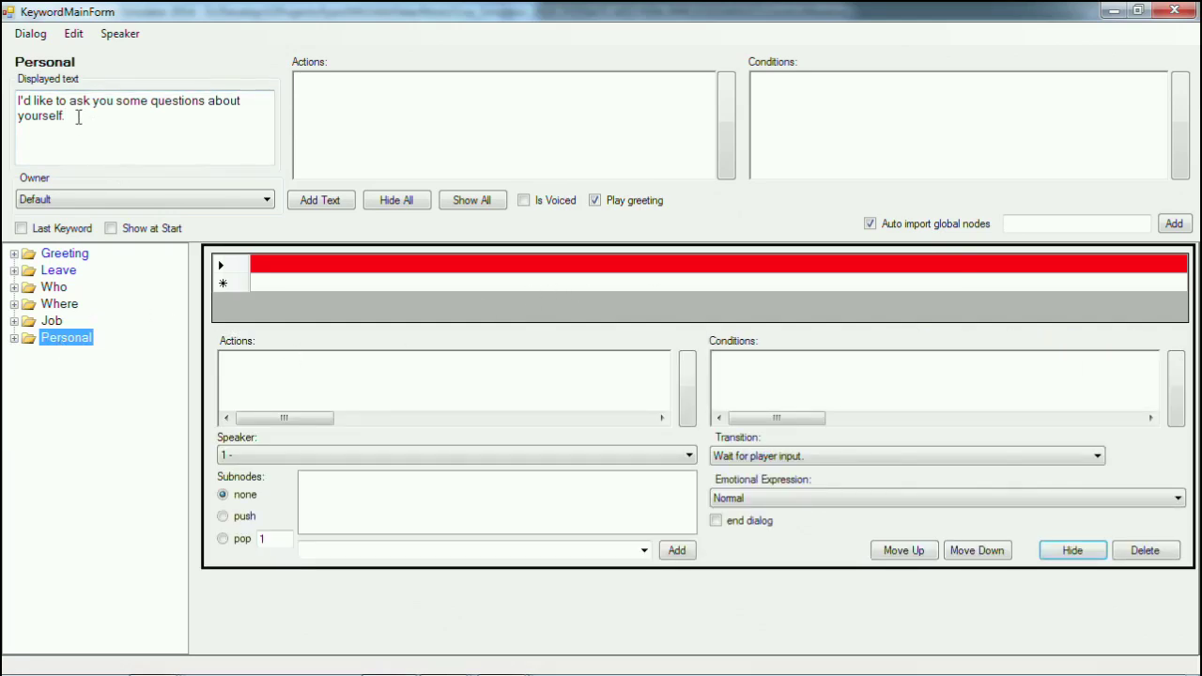
# - Have Personal's reply push changeSubject followed by Who, Where and Job as subnodes
pyautogui.click(223, 516)
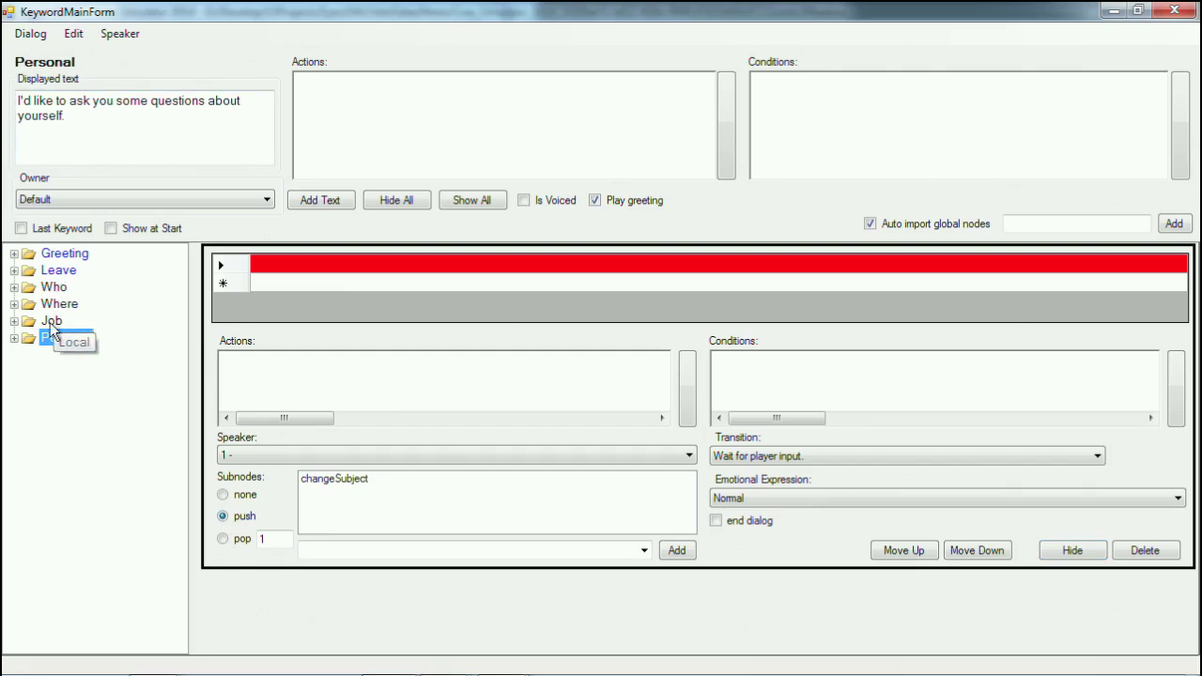
pyautogui.click(644, 551)
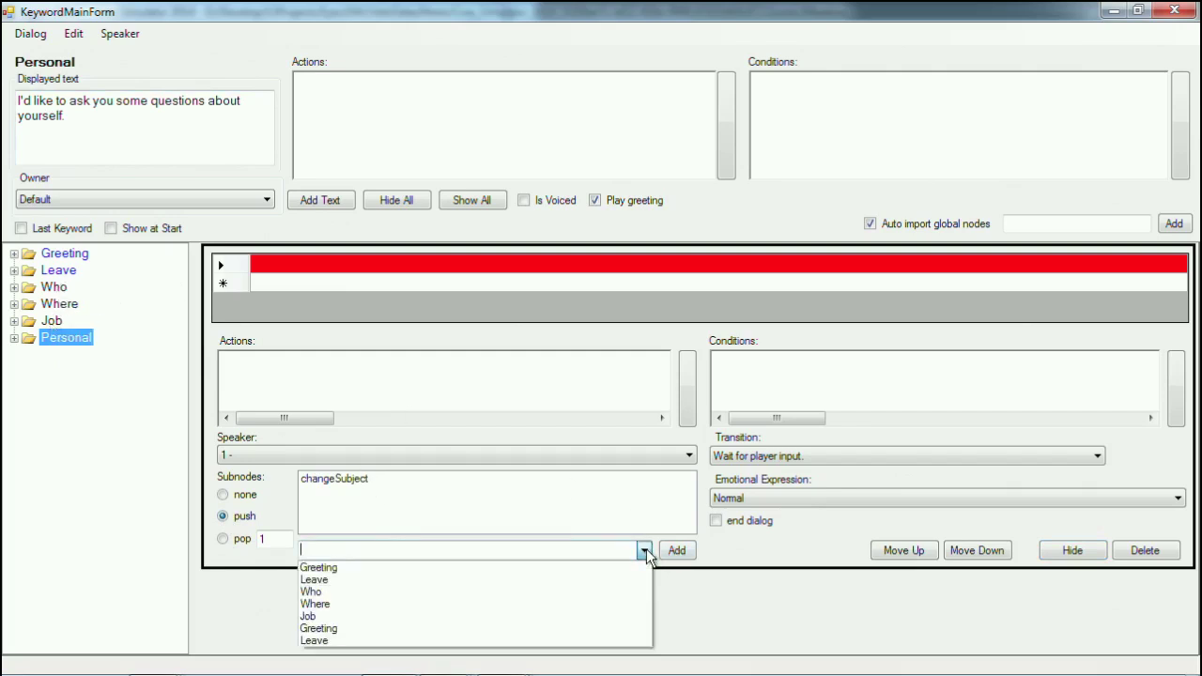
pyautogui.click(324, 592)
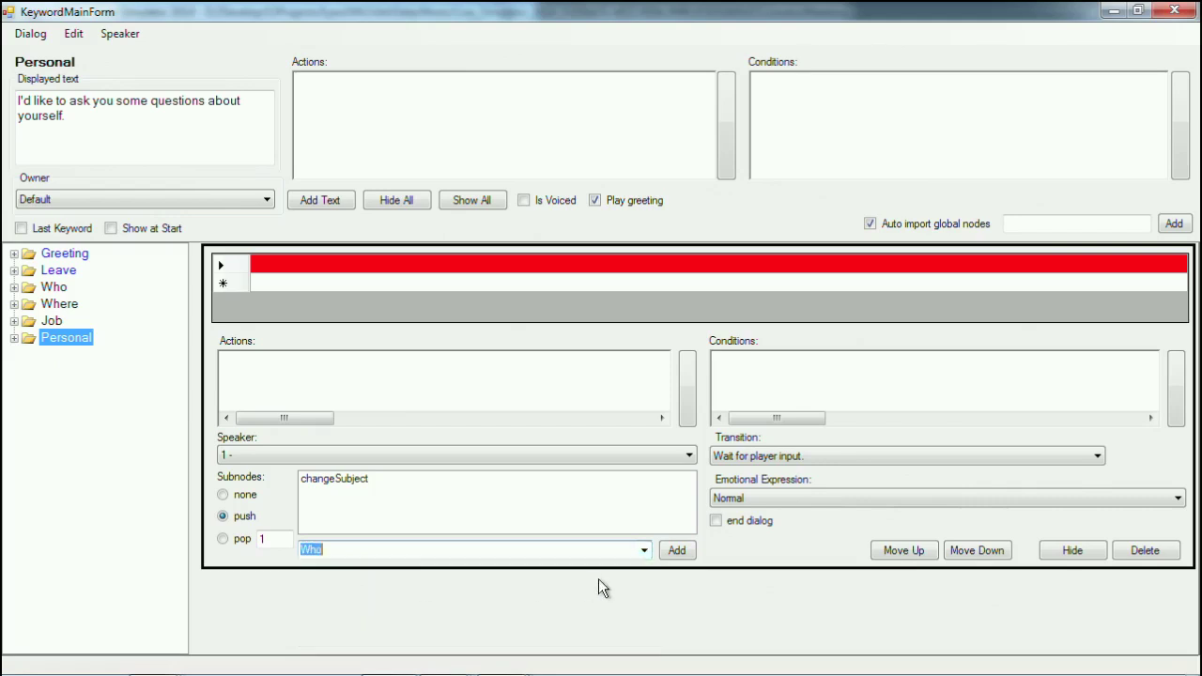
pyautogui.click(677, 550)
pyautogui.click(644, 551)
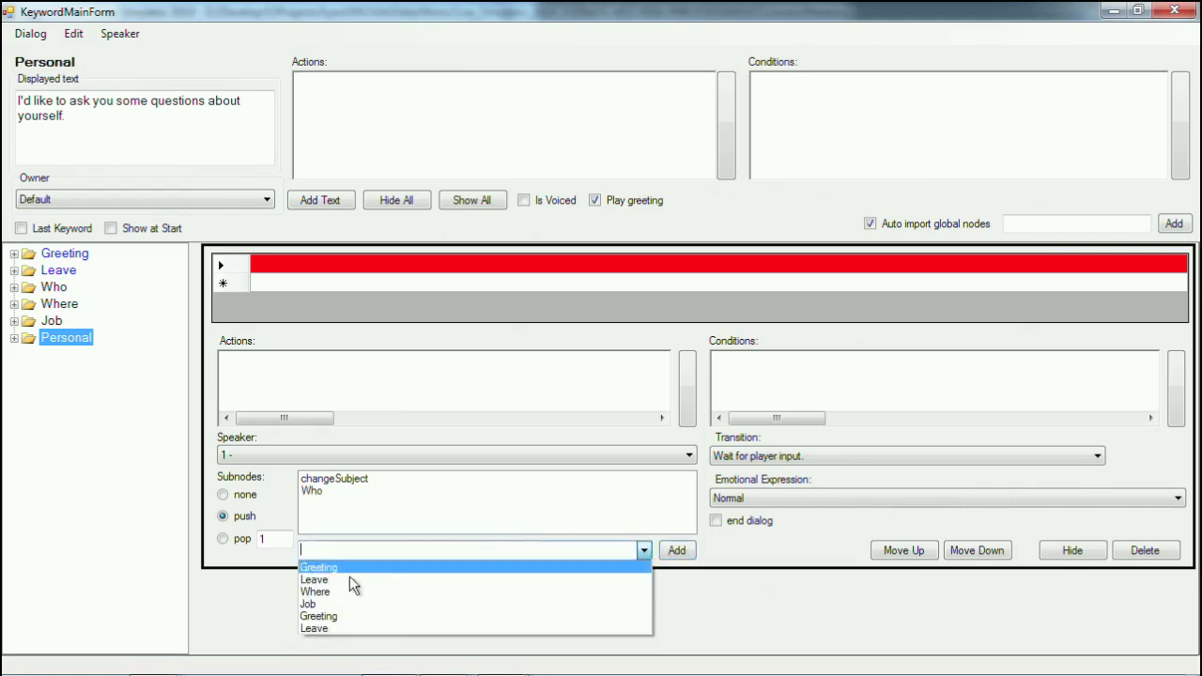
pyautogui.click(333, 591)
pyautogui.click(676, 551)
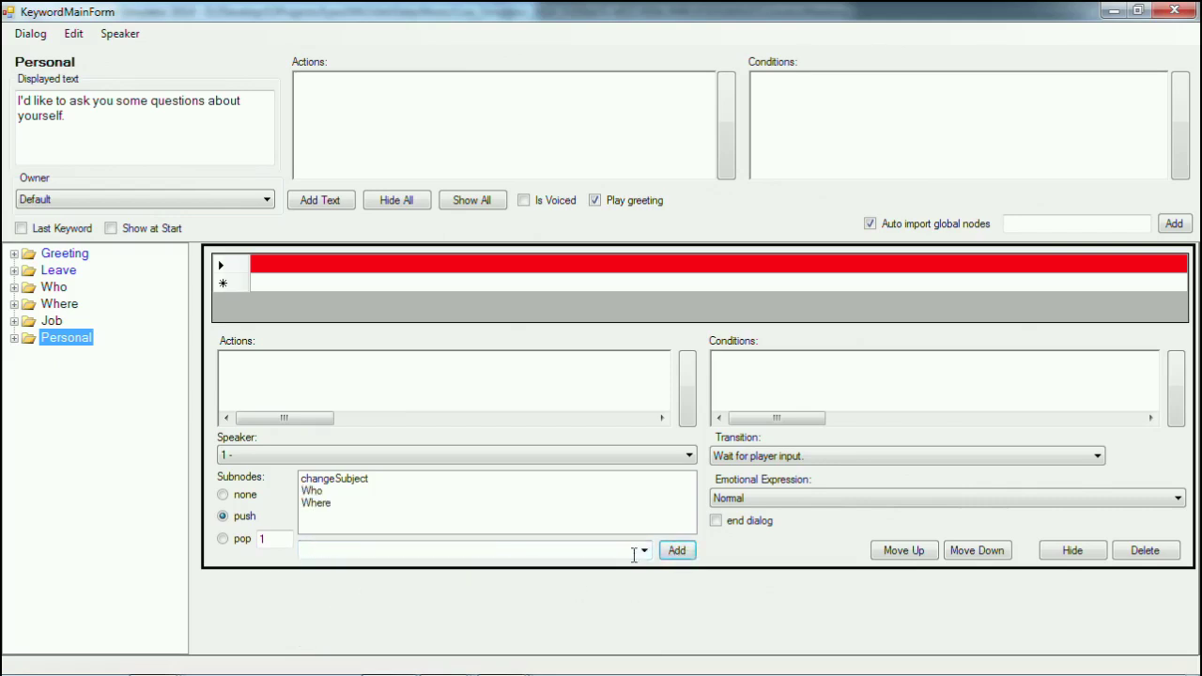
pyautogui.click(645, 551)
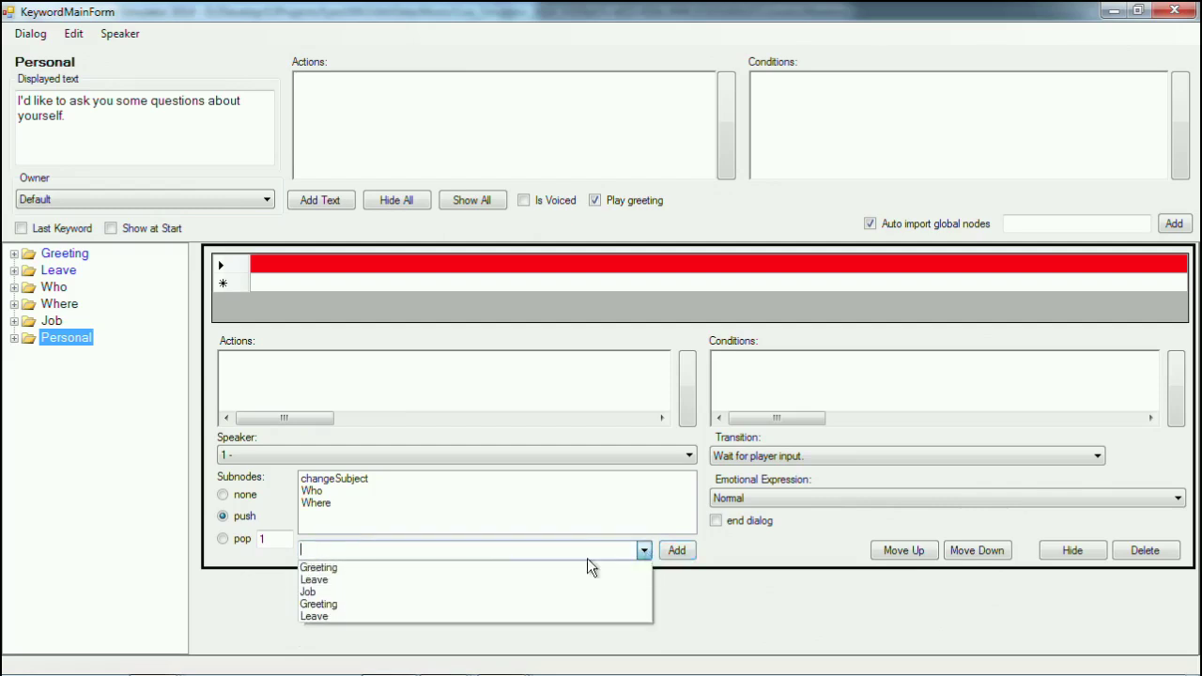
pyautogui.click(365, 594)
pyautogui.click(680, 550)
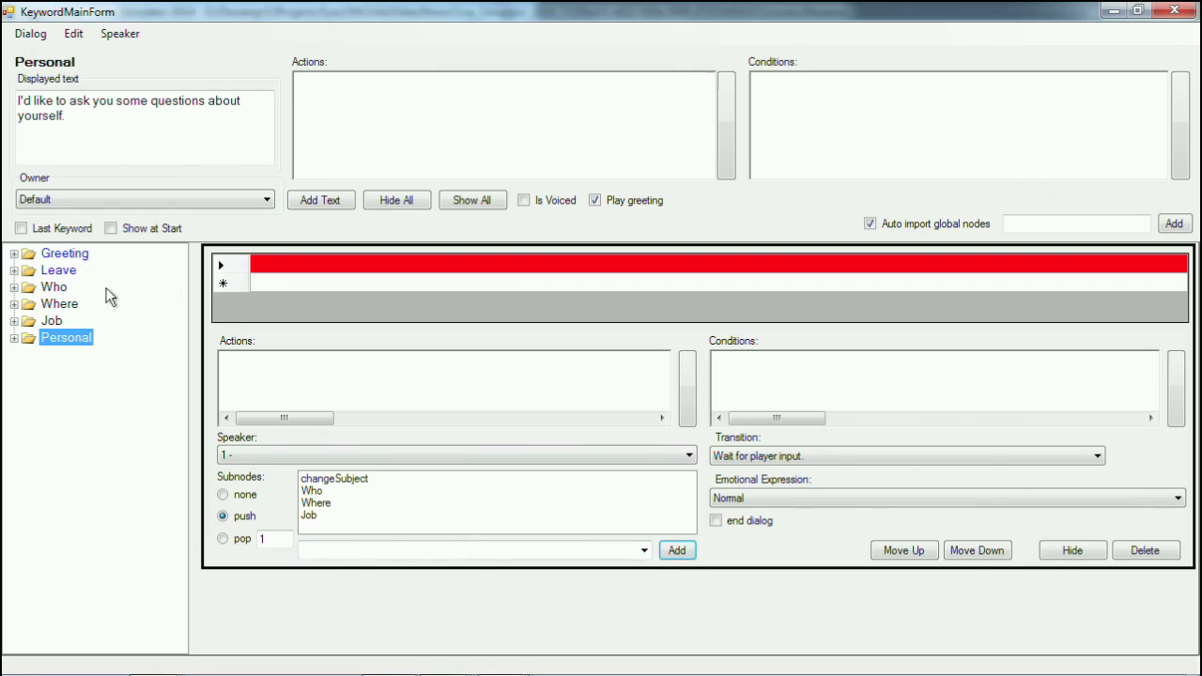
pyautogui.click(69, 256)
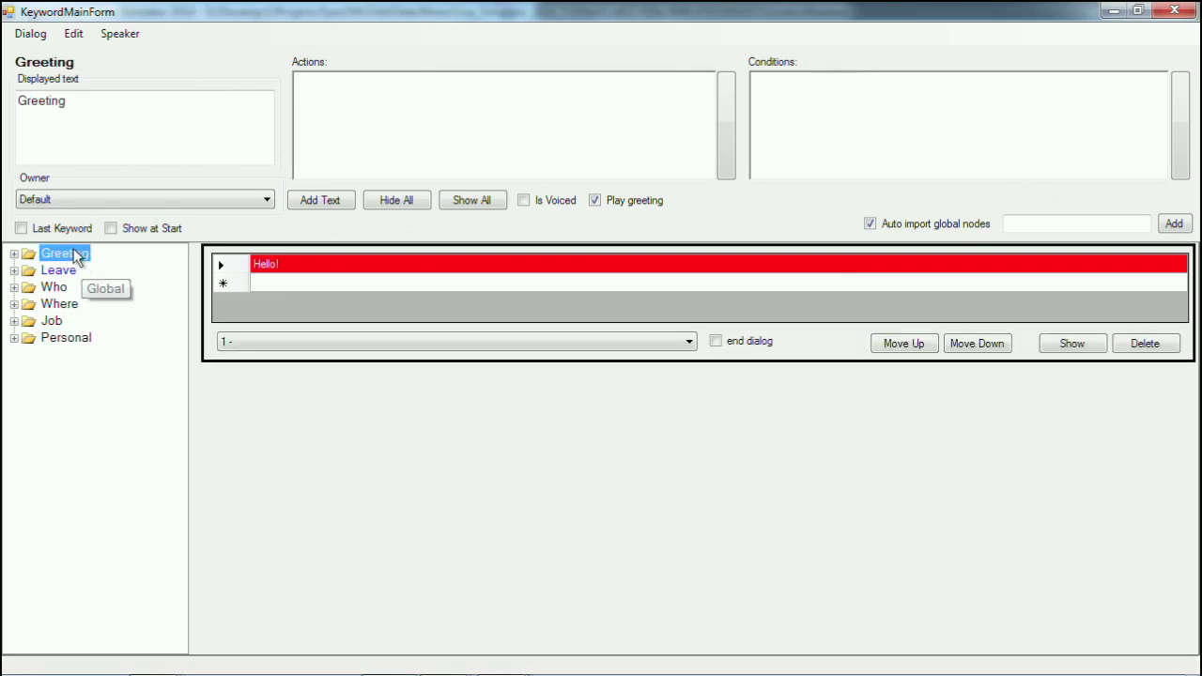
# - Browse the Personal, Who, Where, Job and Greeting keywords, ending back on Personal
pyautogui.click(78, 340)
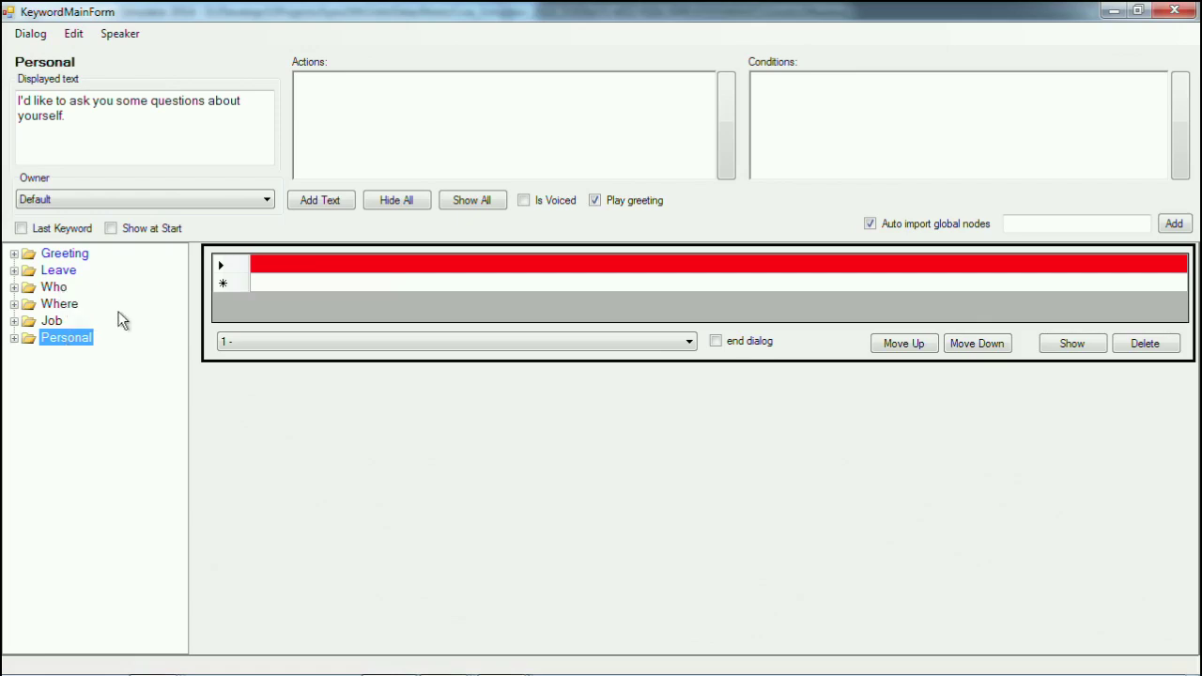
pyautogui.click(57, 288)
pyautogui.click(58, 305)
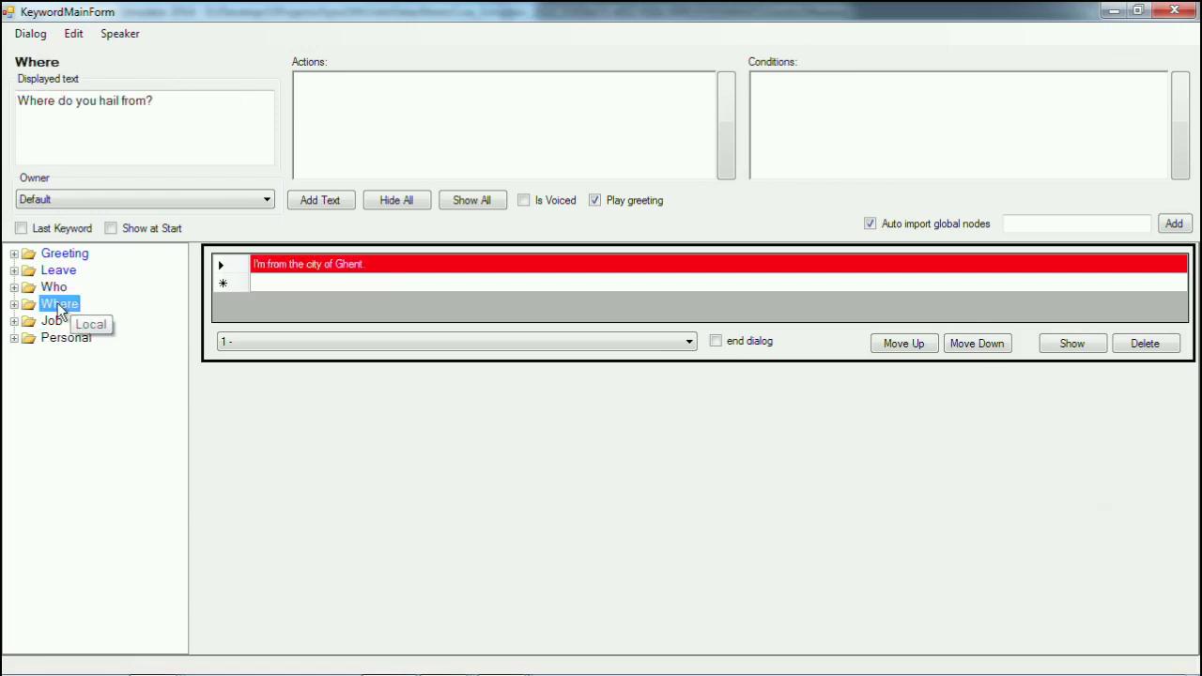
pyautogui.click(51, 322)
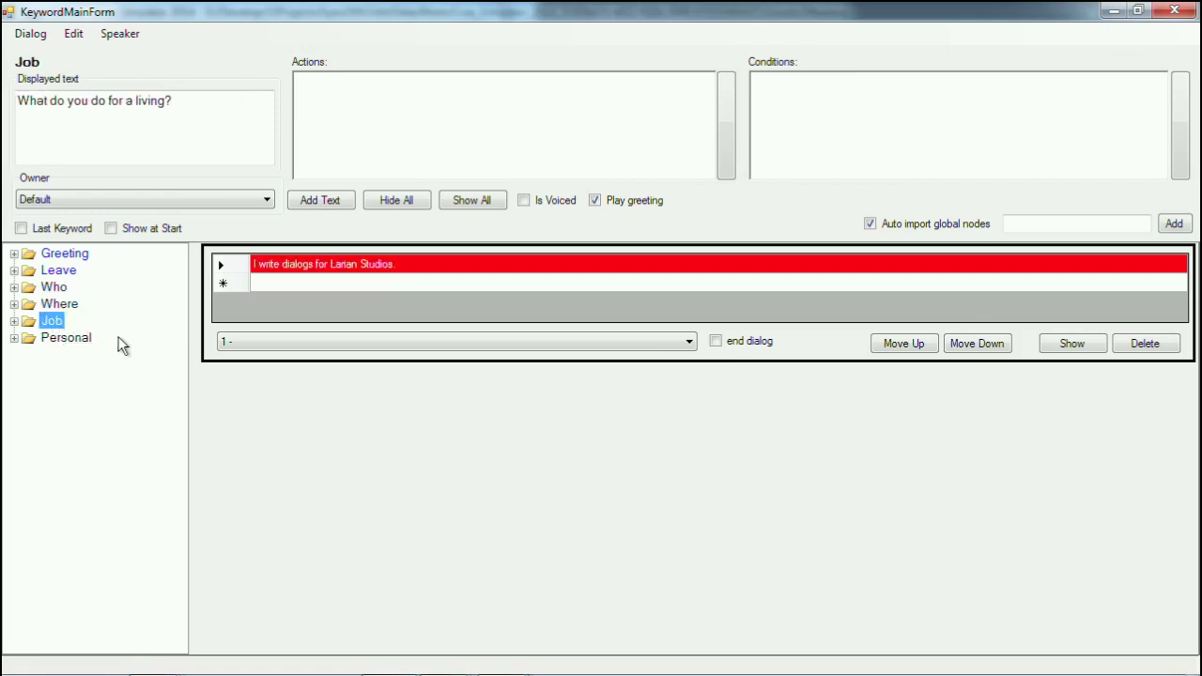
pyautogui.press('Home')
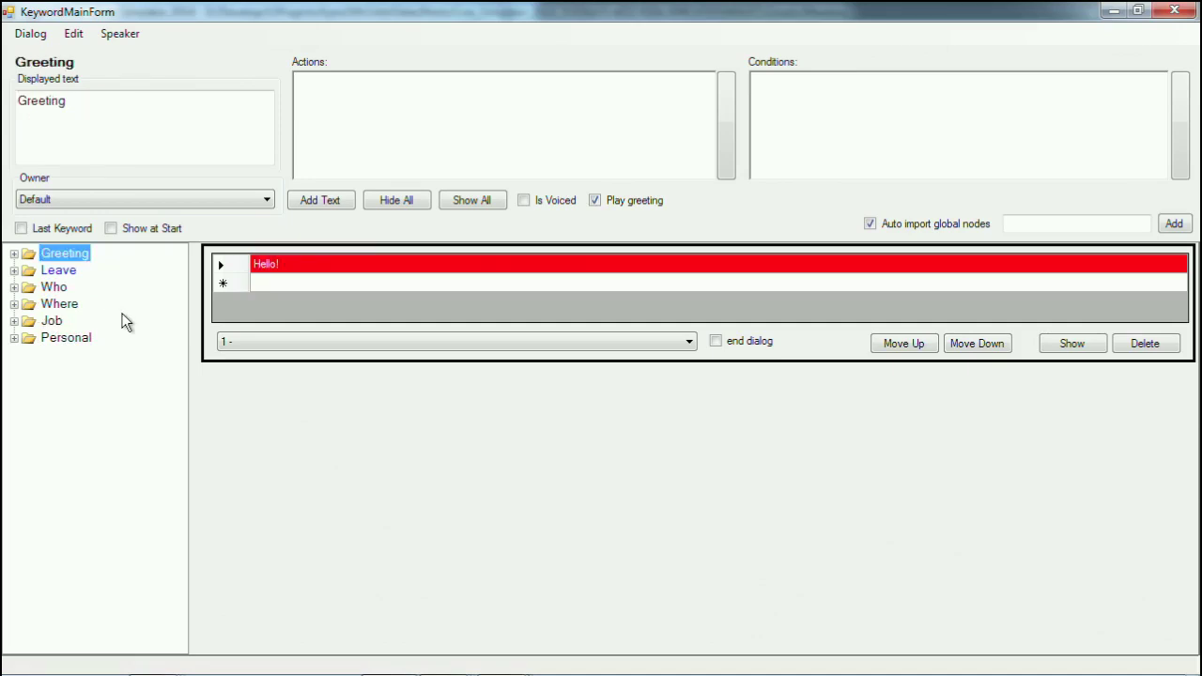
pyautogui.click(72, 340)
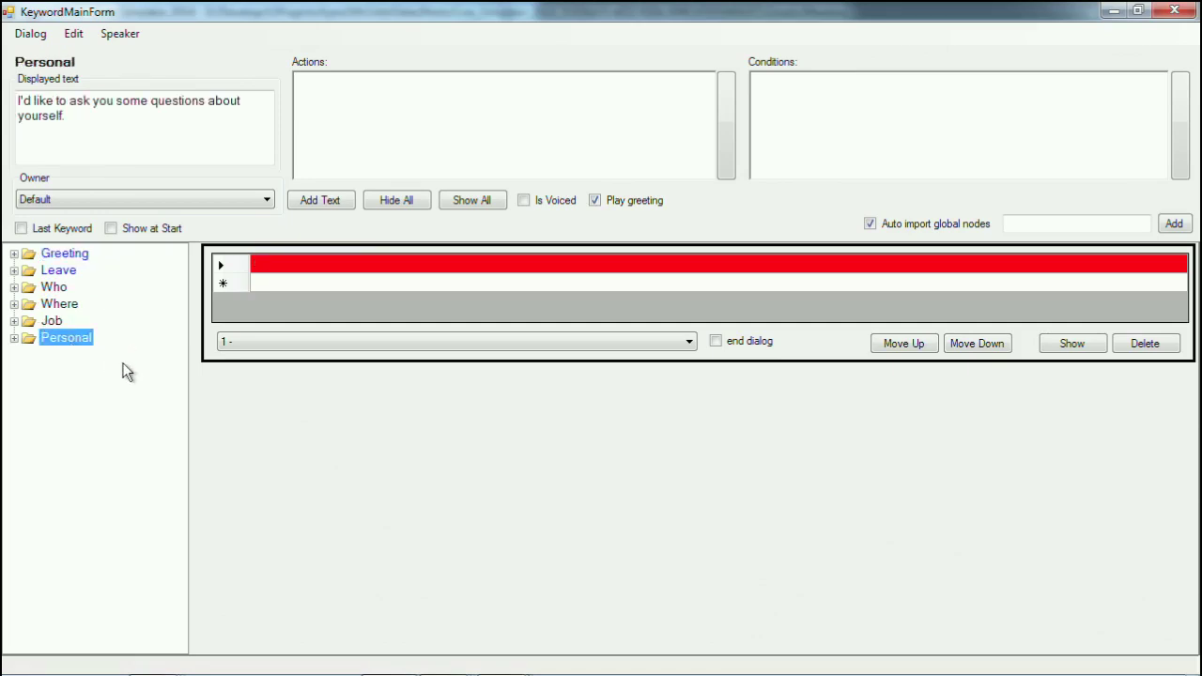
# - Expand Personal, show its node's full settings and select the changeSubject subnode
pyautogui.click(14, 338)
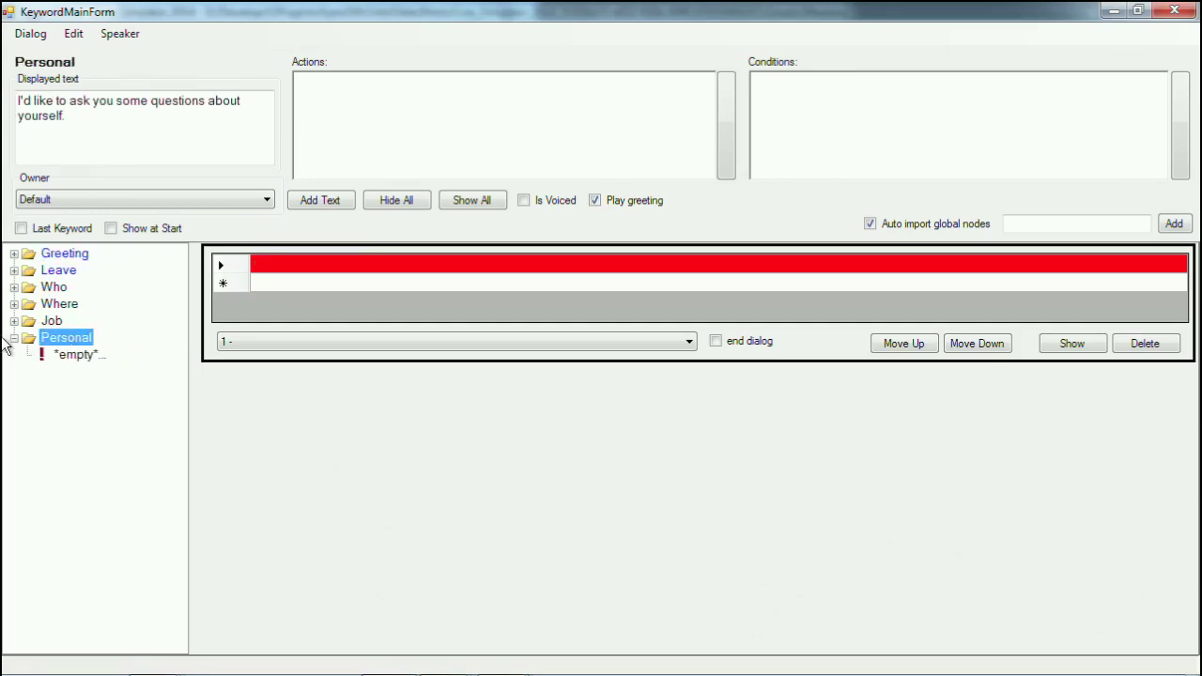
pyautogui.click(1099, 344)
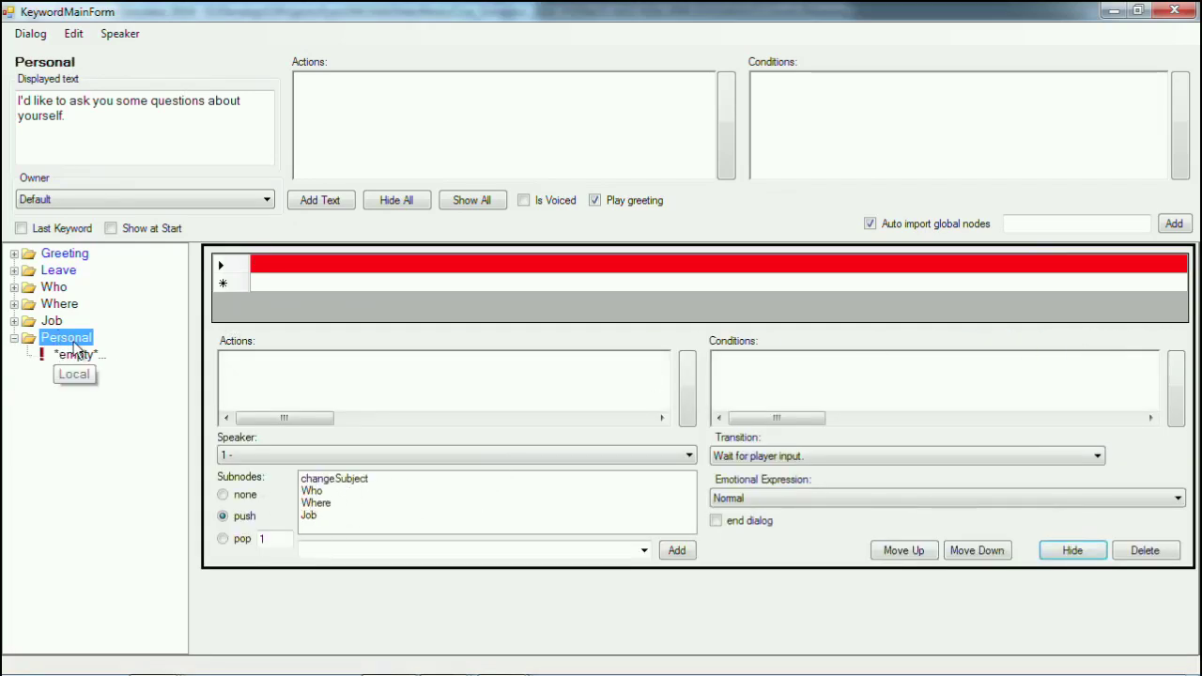
pyautogui.click(349, 479)
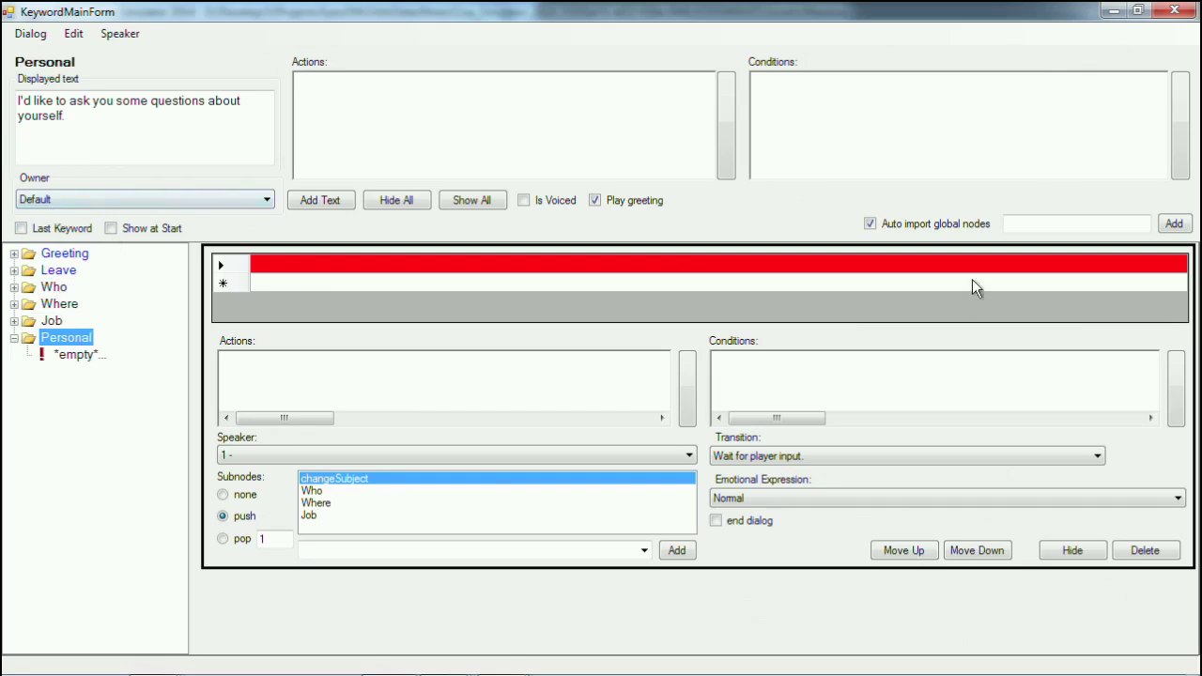
pyautogui.click(1046, 223)
# - Import the global node 'changeSubject' as a new keyword, confirm, and view it
pyautogui.write('changeSubjec')
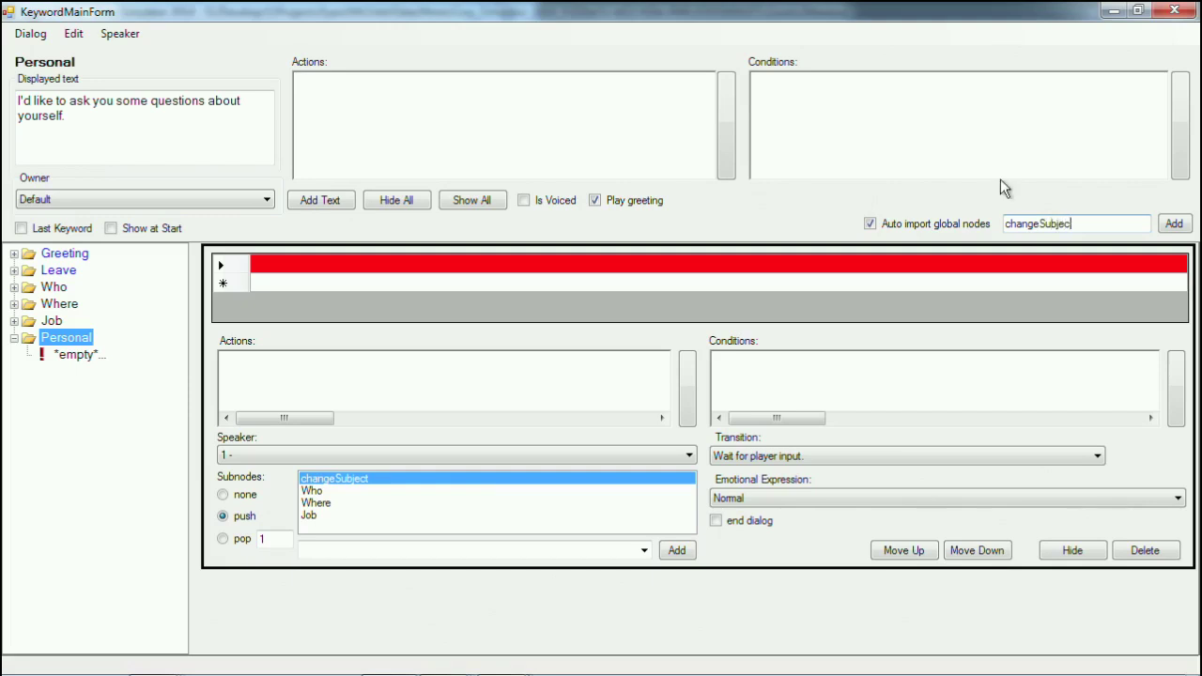
pyautogui.write('t')
pyautogui.click(1174, 223)
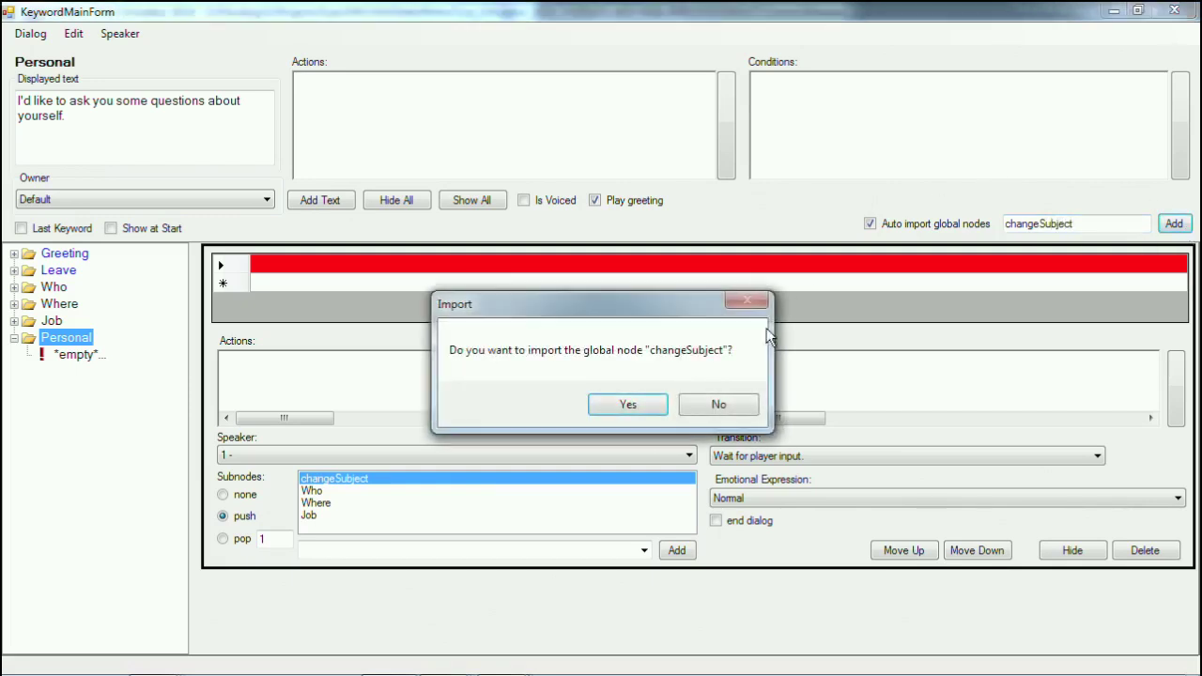
pyautogui.click(629, 406)
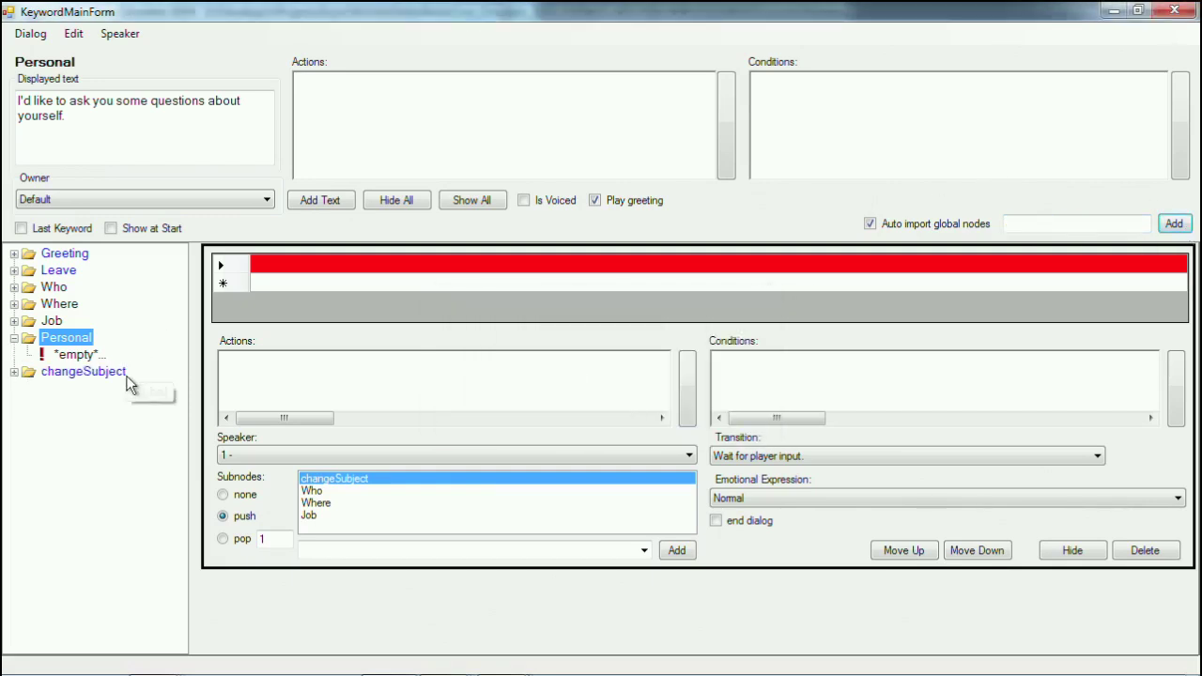
pyautogui.click(71, 372)
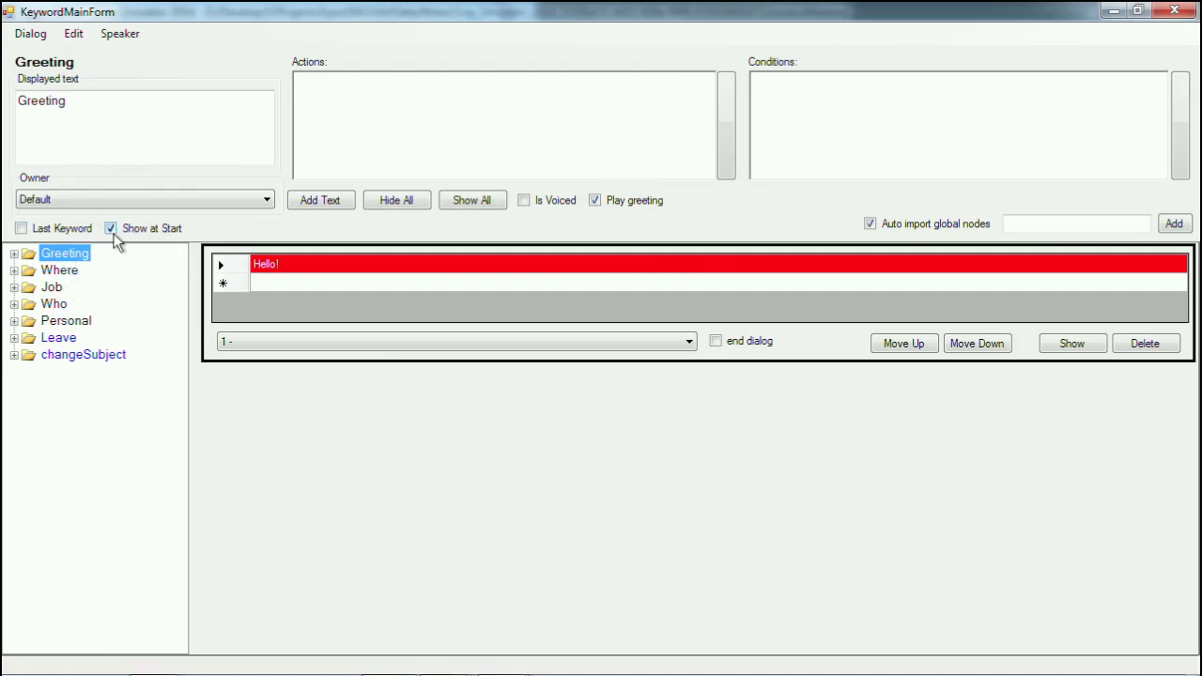
# - Step up and down through the Where, Job and Who keywords to review their texts
pyautogui.click(71, 272)
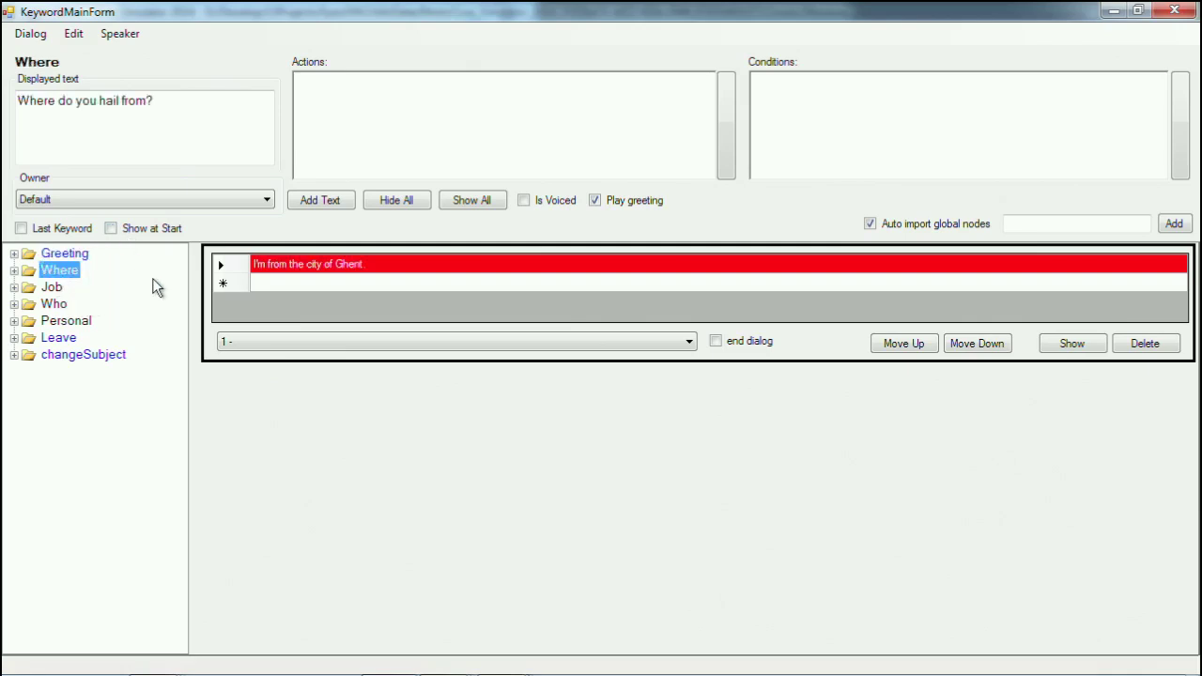
pyautogui.press('Down')
pyautogui.press('Down')
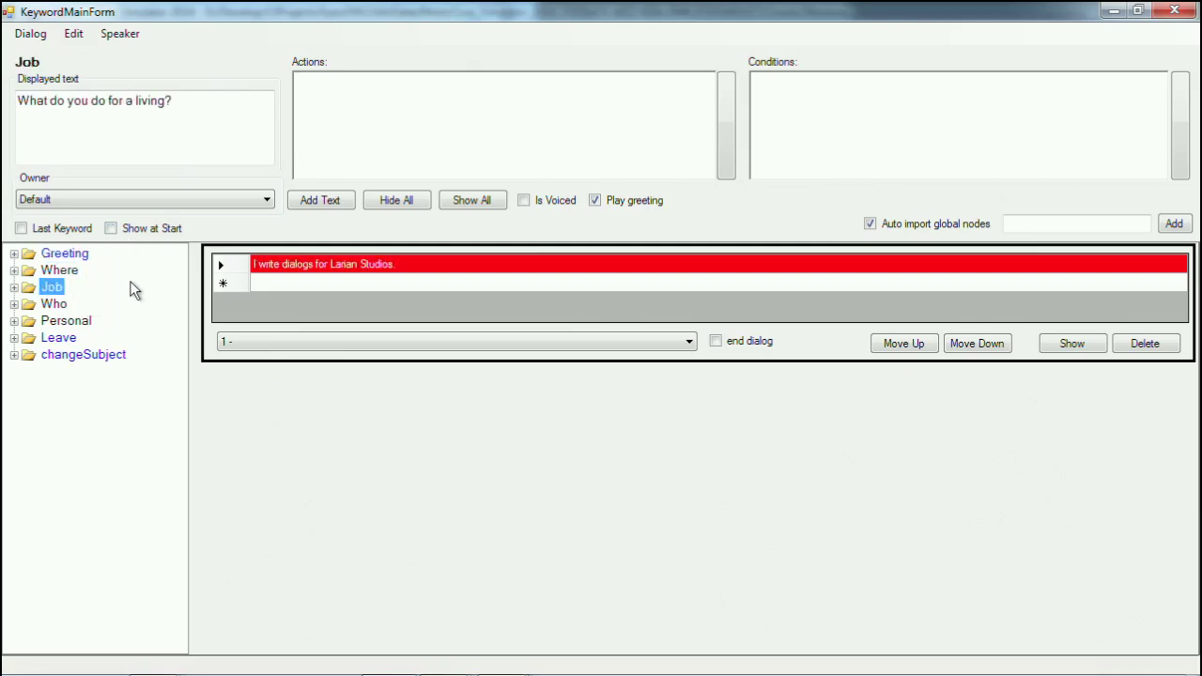
pyautogui.press('Up')
pyautogui.press('Up')
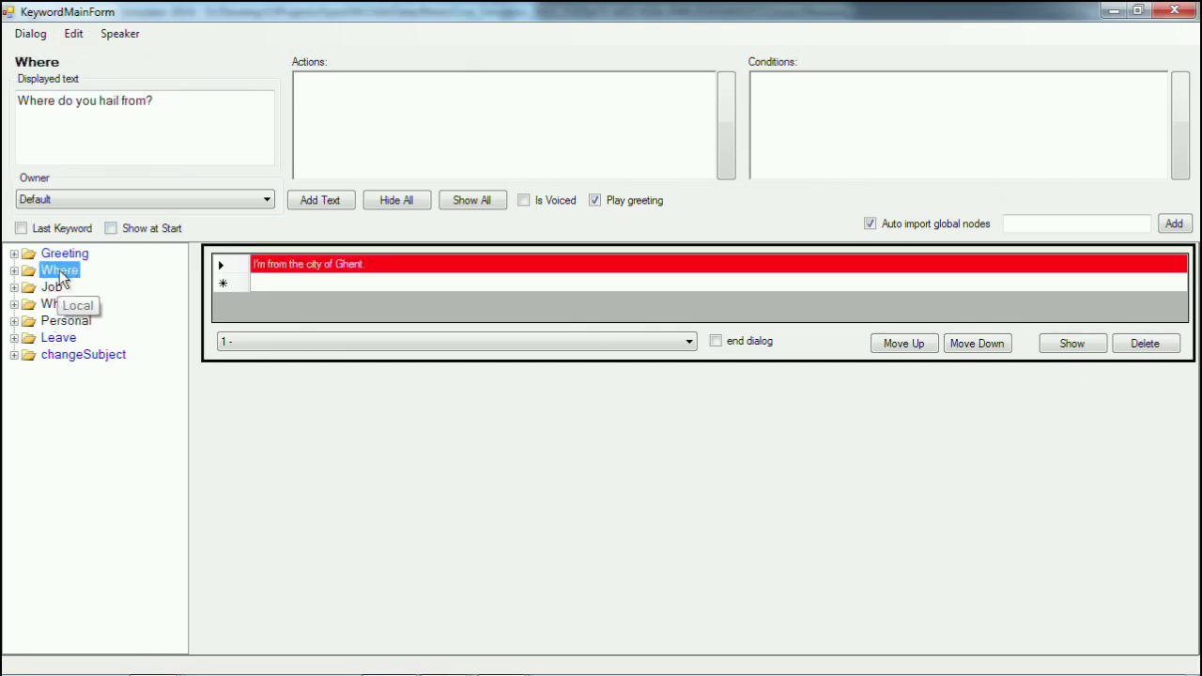
pyautogui.press('Down')
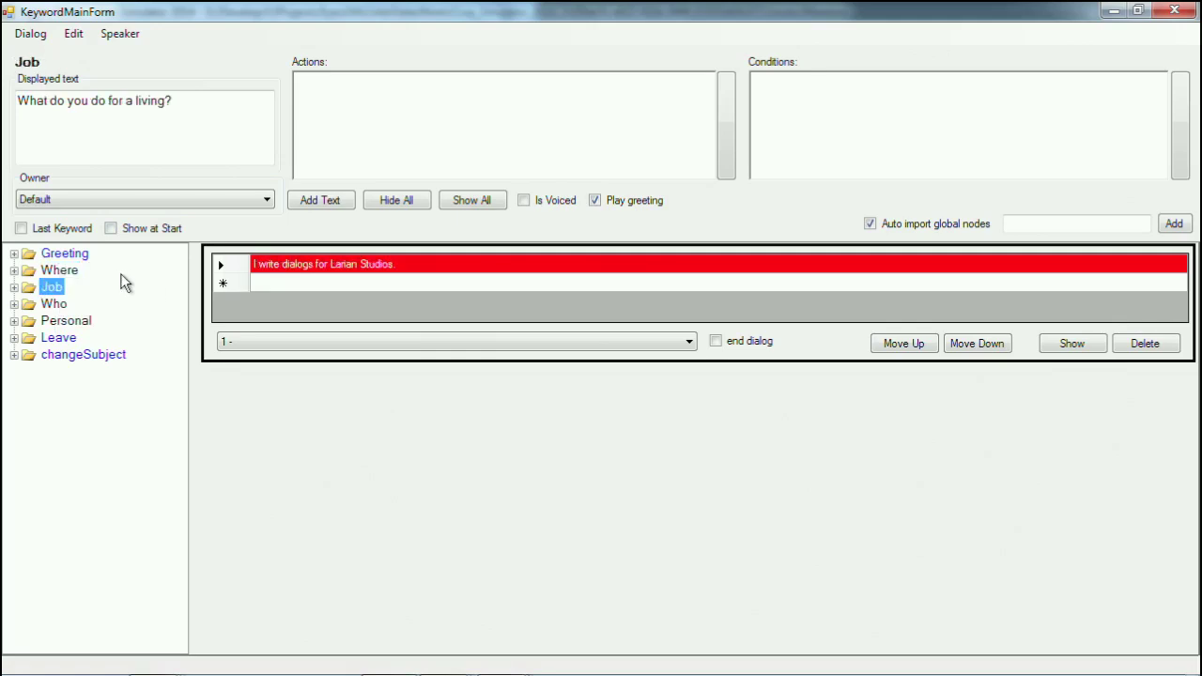
pyautogui.press('Down')
pyautogui.press('Up')
pyautogui.press('Up')
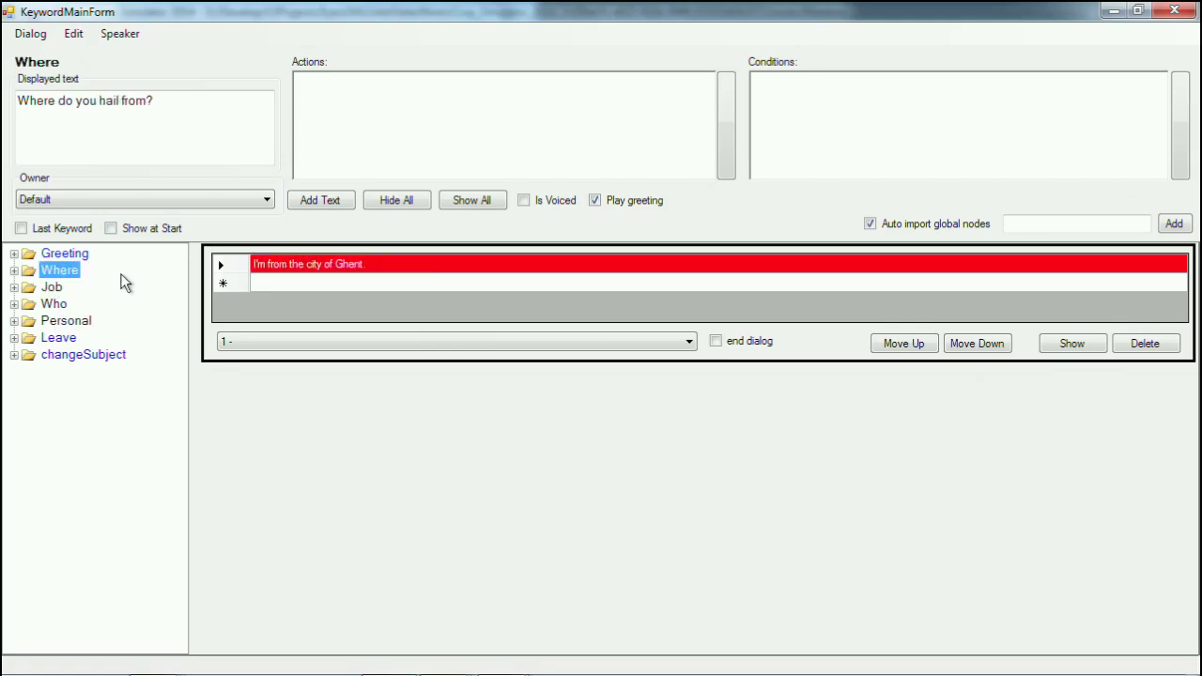
pyautogui.press('Down')
pyautogui.press('Down')
pyautogui.press('Down')
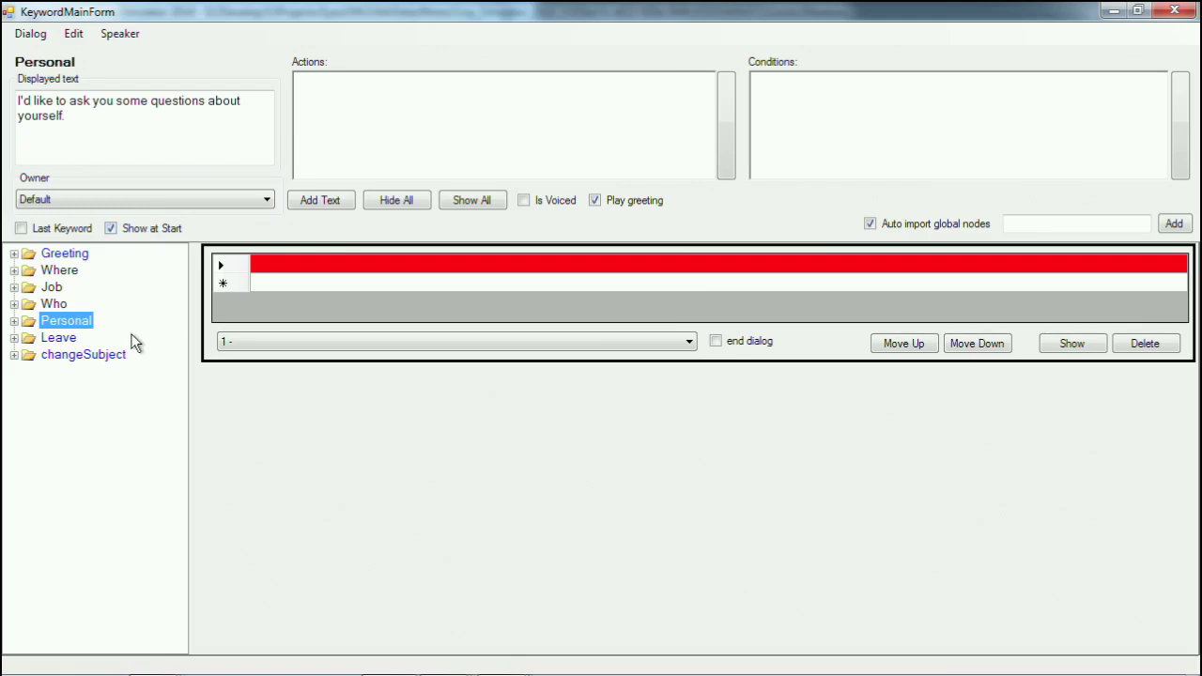
# - Drag the Leave keyword up to sit directly after Where, then view Greeting
pyautogui.click(64, 338)
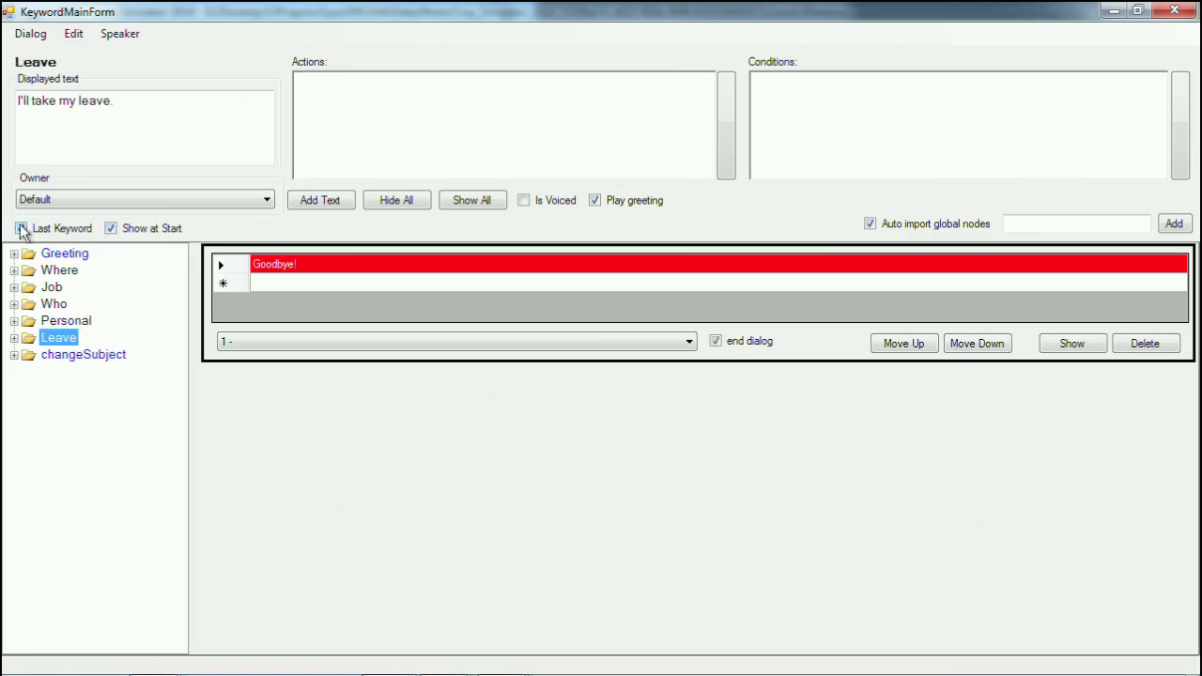
pyautogui.moveTo(120, 340); pyautogui.dragTo(70, 283)
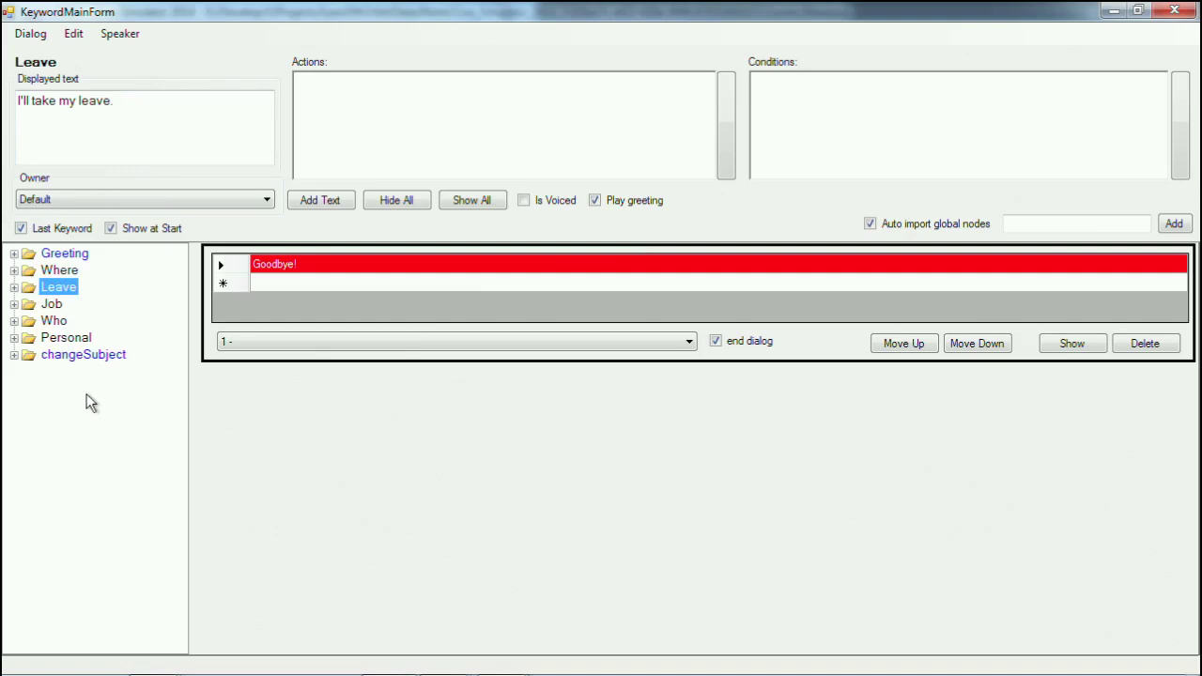
pyautogui.click(79, 252)
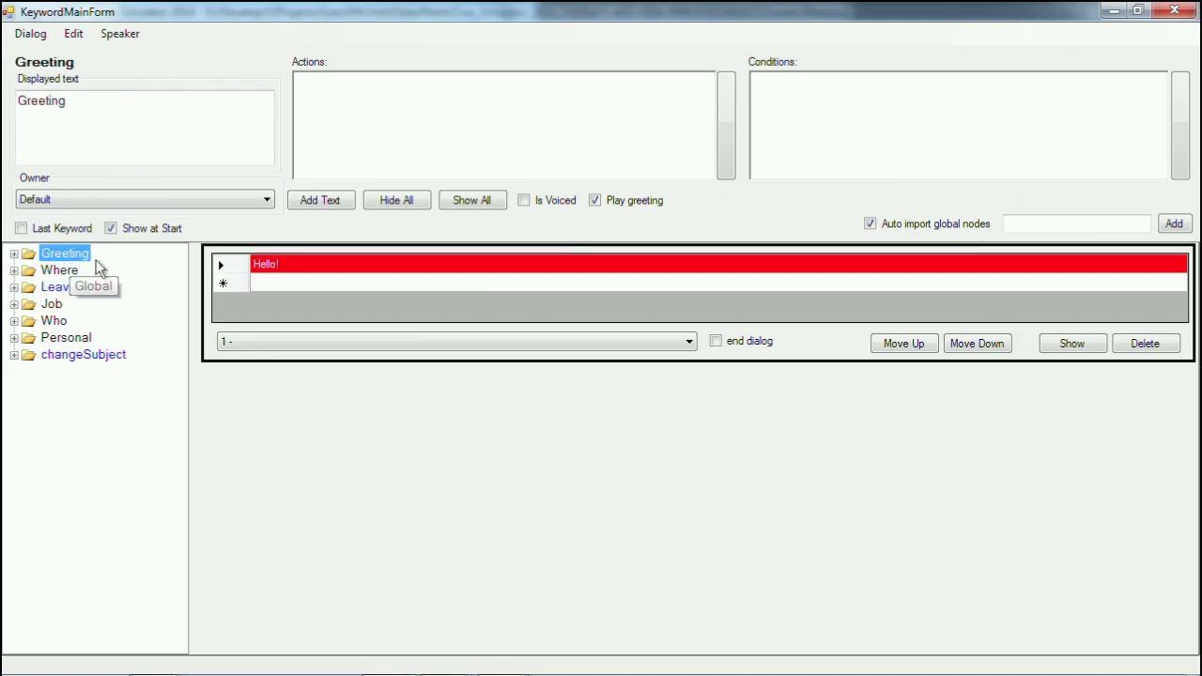
# - Review the changeSubject, Personal and Where keywords' settings, returning to changeSubject
pyautogui.click(74, 354)
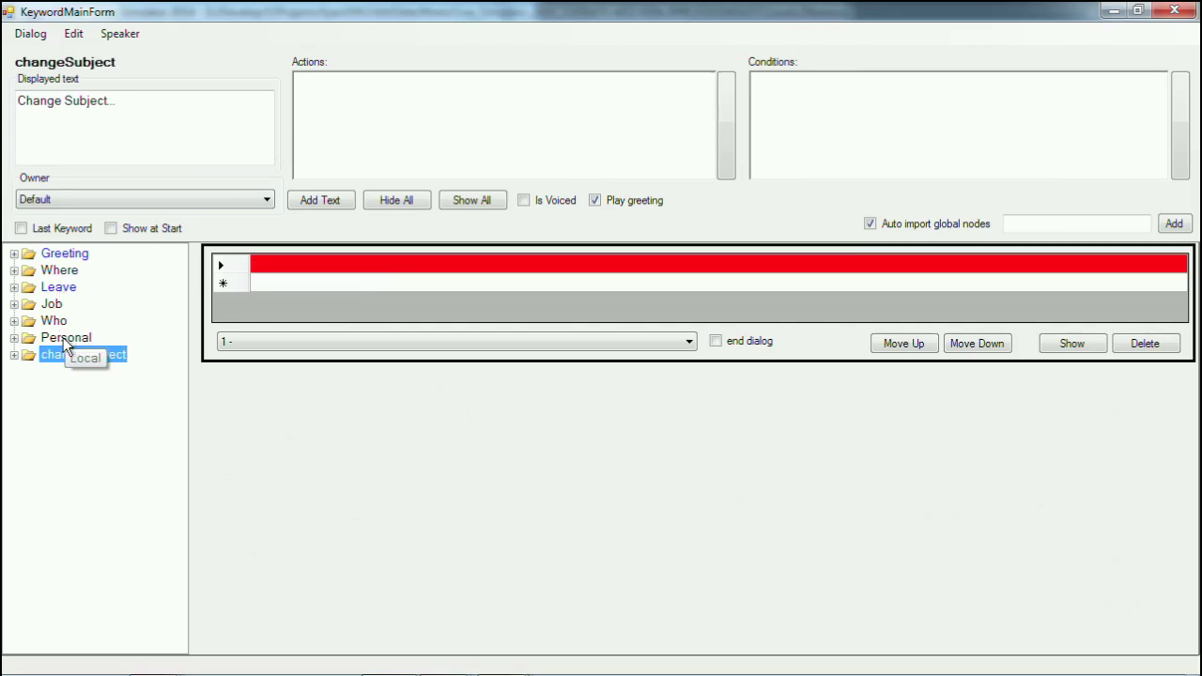
pyautogui.click(65, 341)
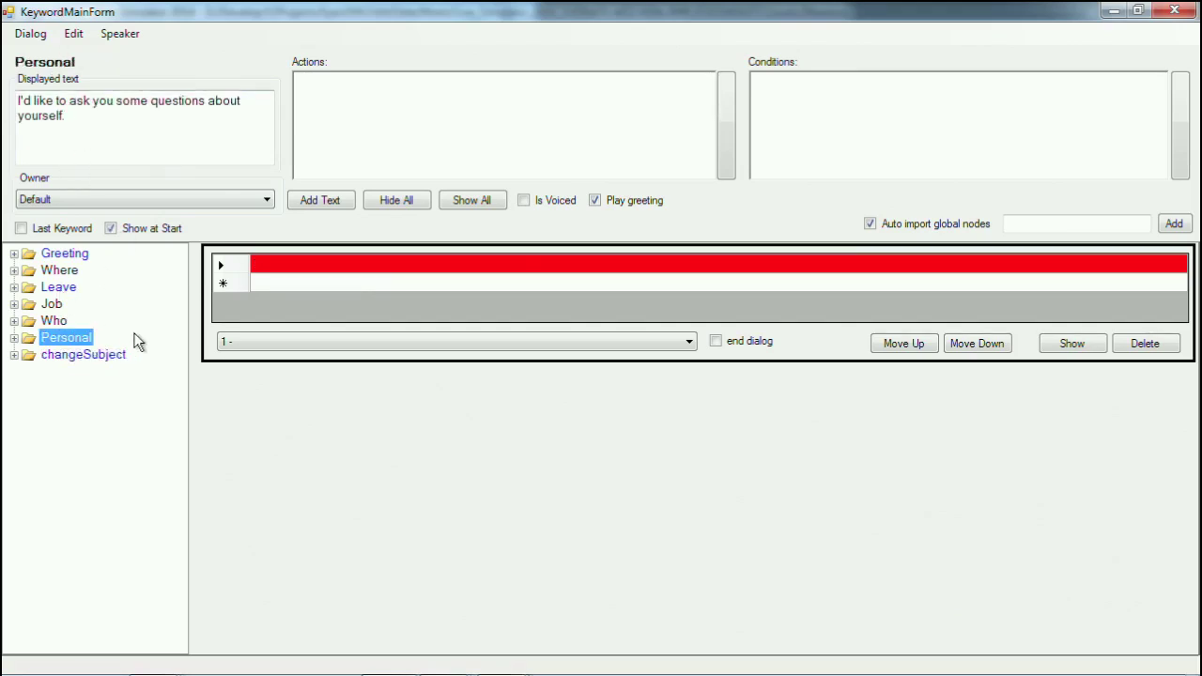
pyautogui.click(73, 271)
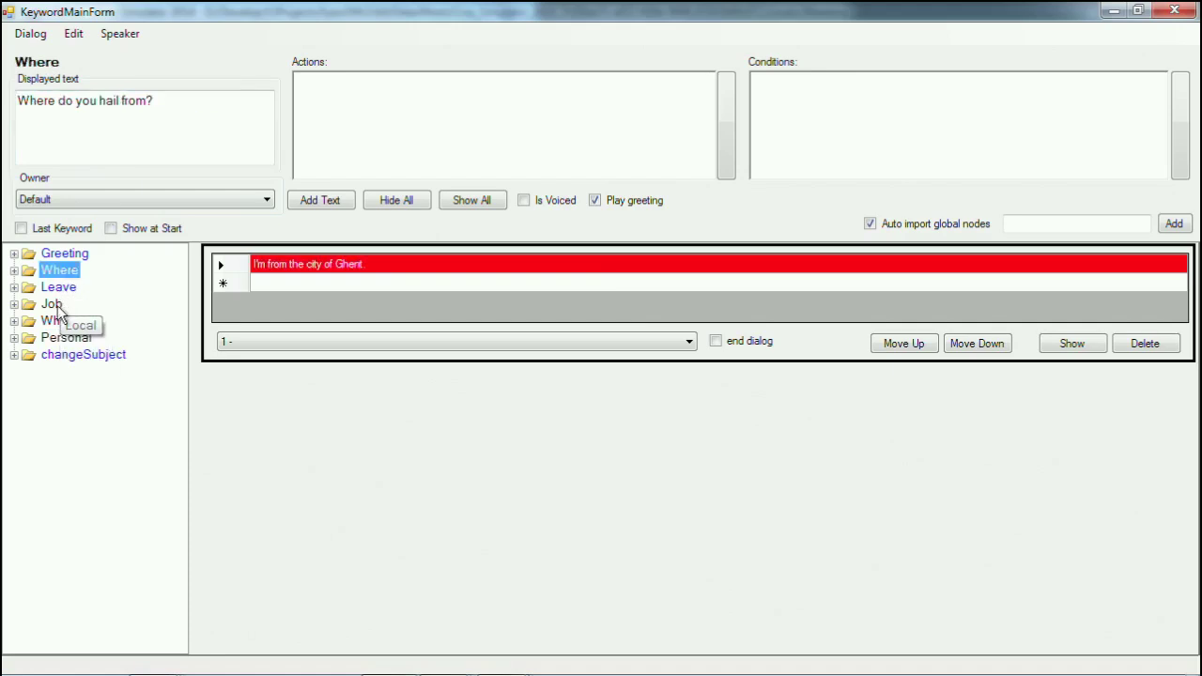
pyautogui.click(79, 357)
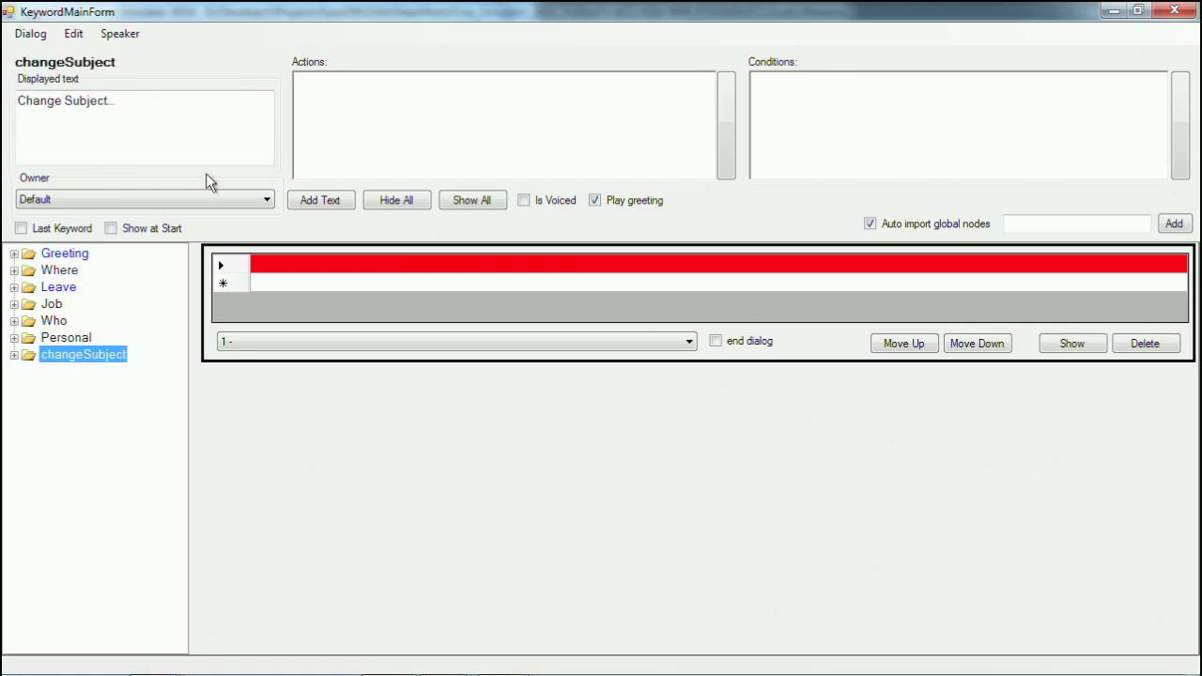
# - Replace changeSubject's displayed text 'Change Subject...' with 'Let's change the subject.'
pyautogui.click(120, 106)
pyautogui.moveTo(120, 105); pyautogui.dragTo(64, 107)
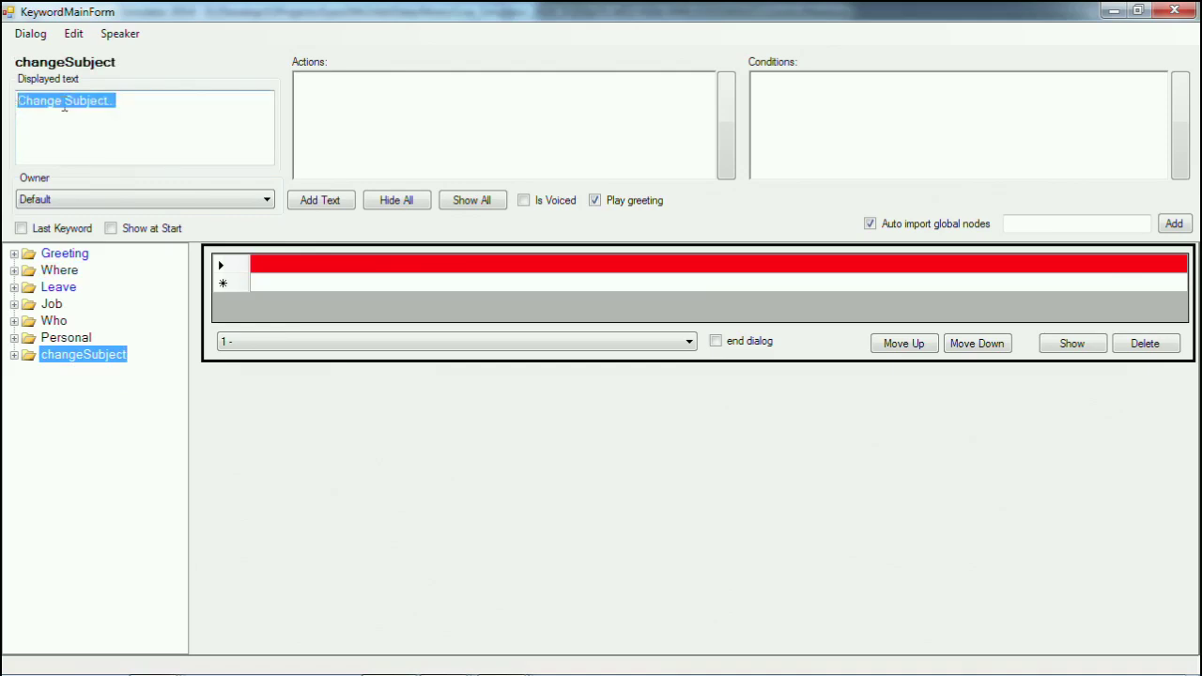
pyautogui.write('Let')
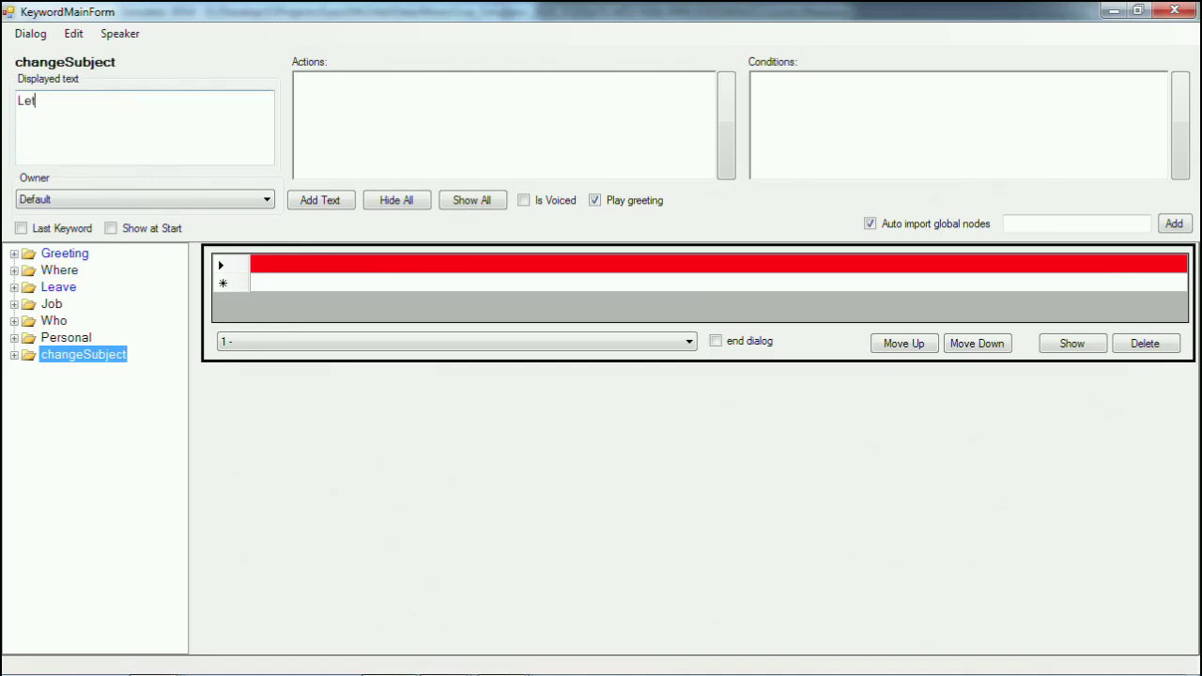
pyautogui.write("'s change the subject..")
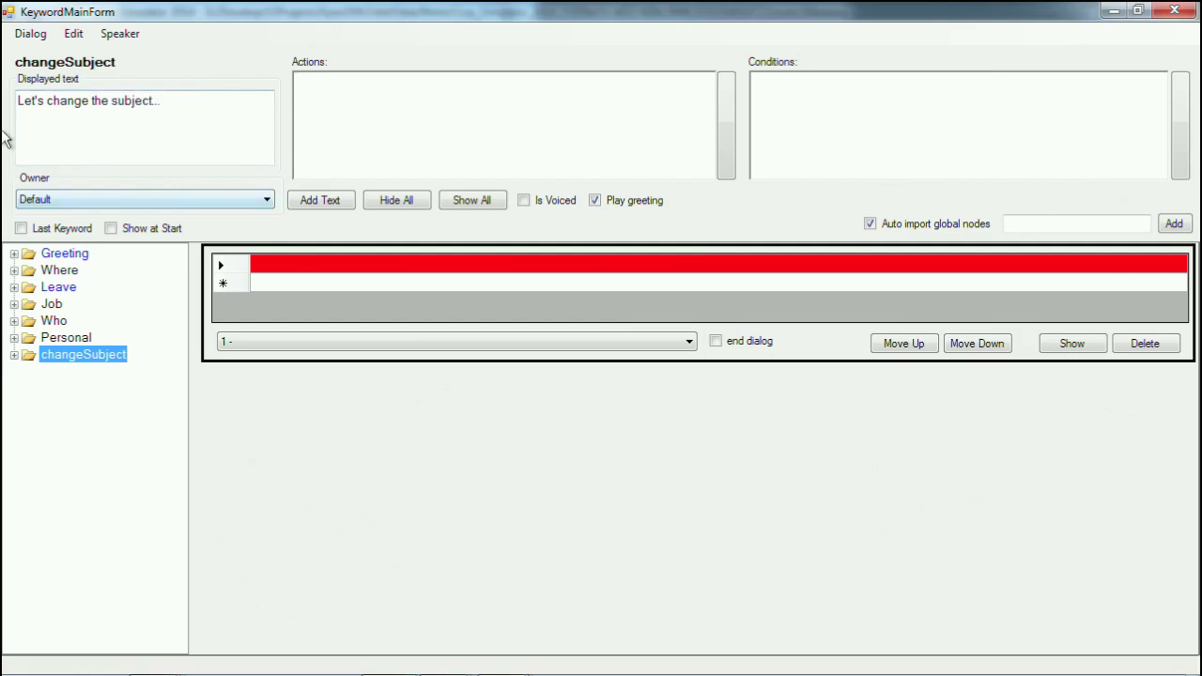
pyautogui.click(64, 253)
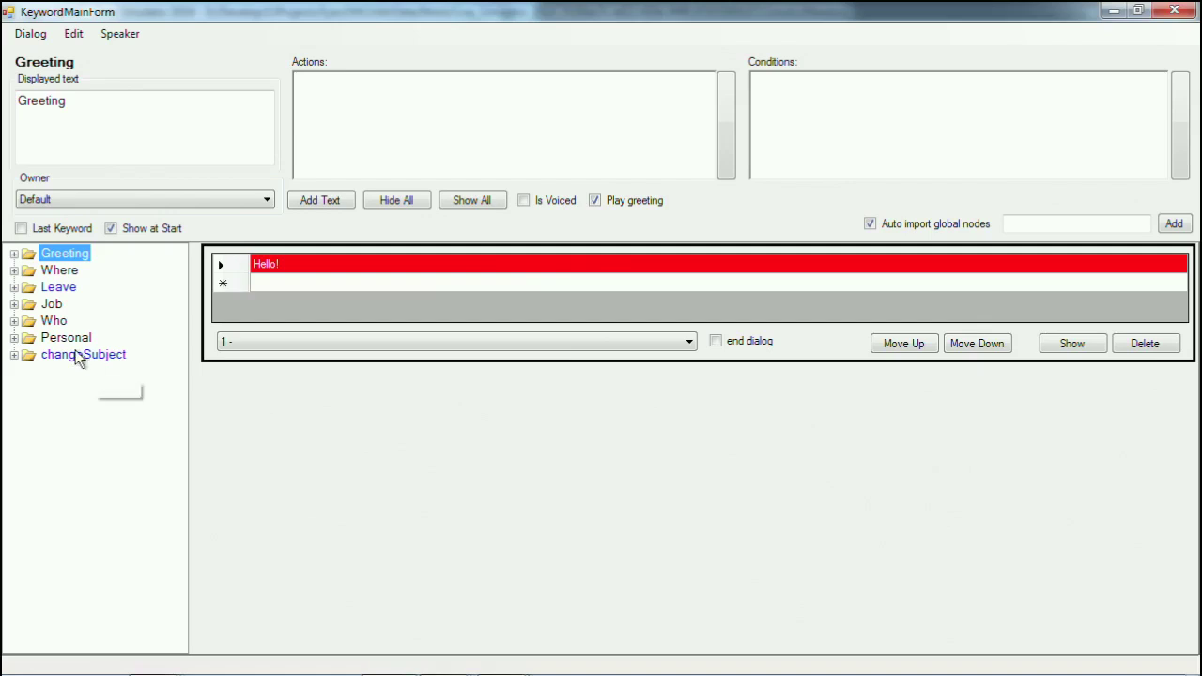
# - Turn off the Stub flag on both Who answers, including 'I'm a writer.'
pyautogui.click(52, 303)
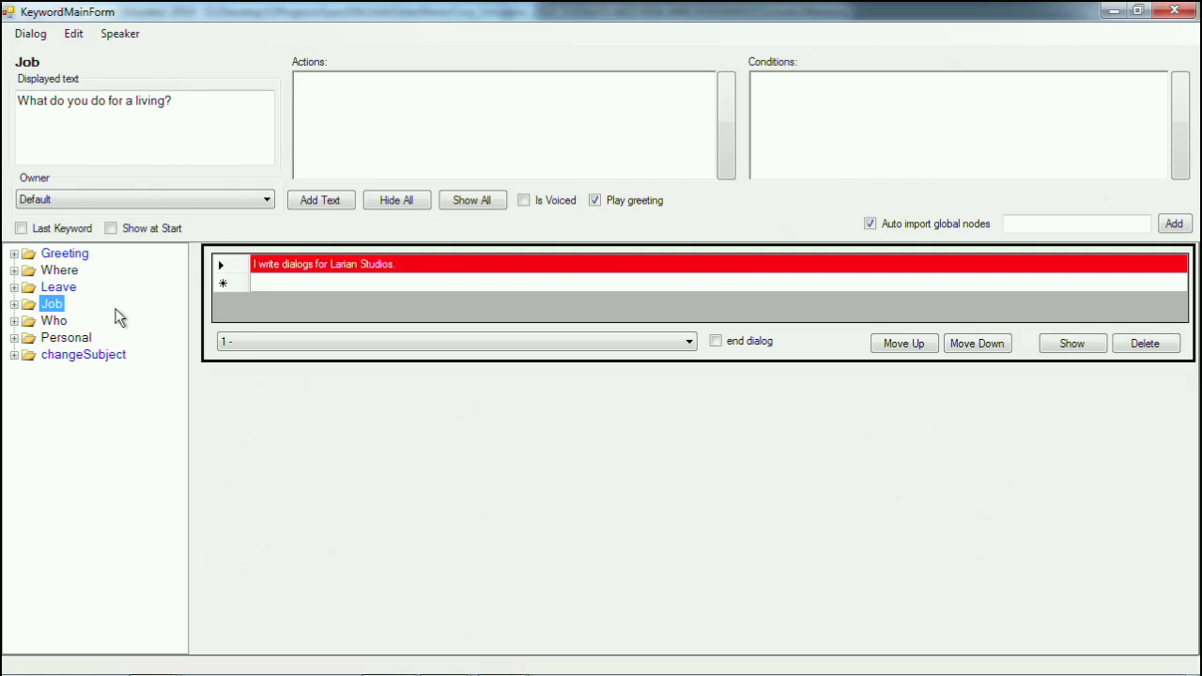
pyautogui.click(54, 320)
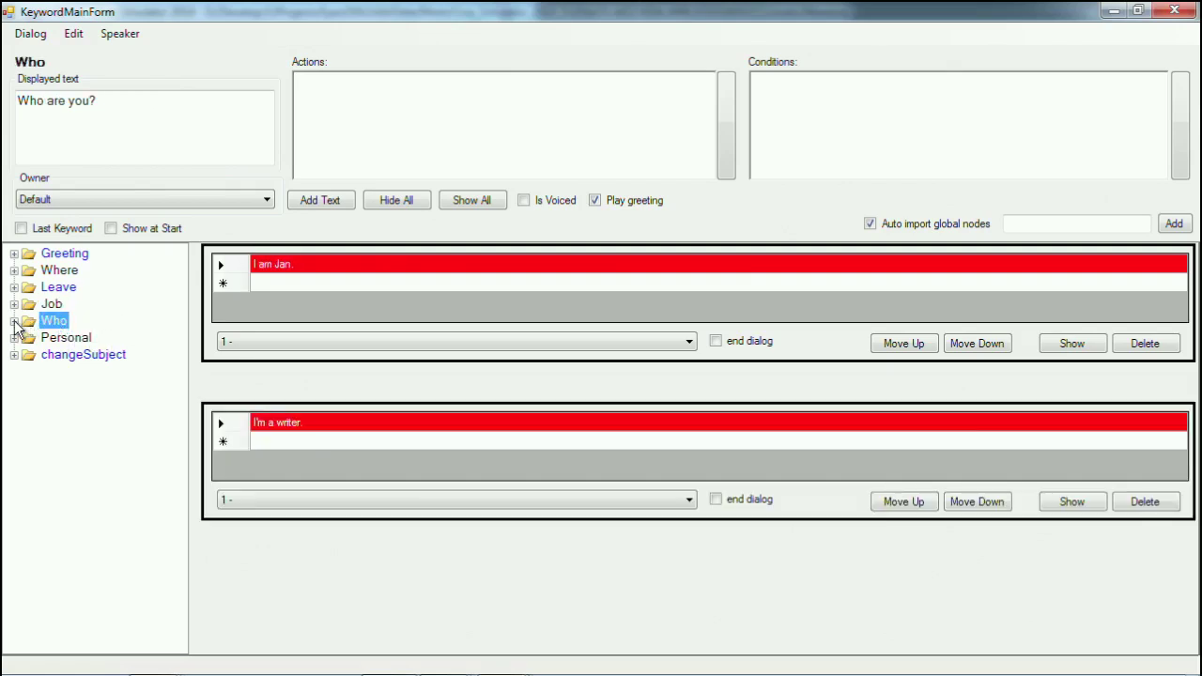
pyautogui.click(14, 321)
pyautogui.click(79, 341)
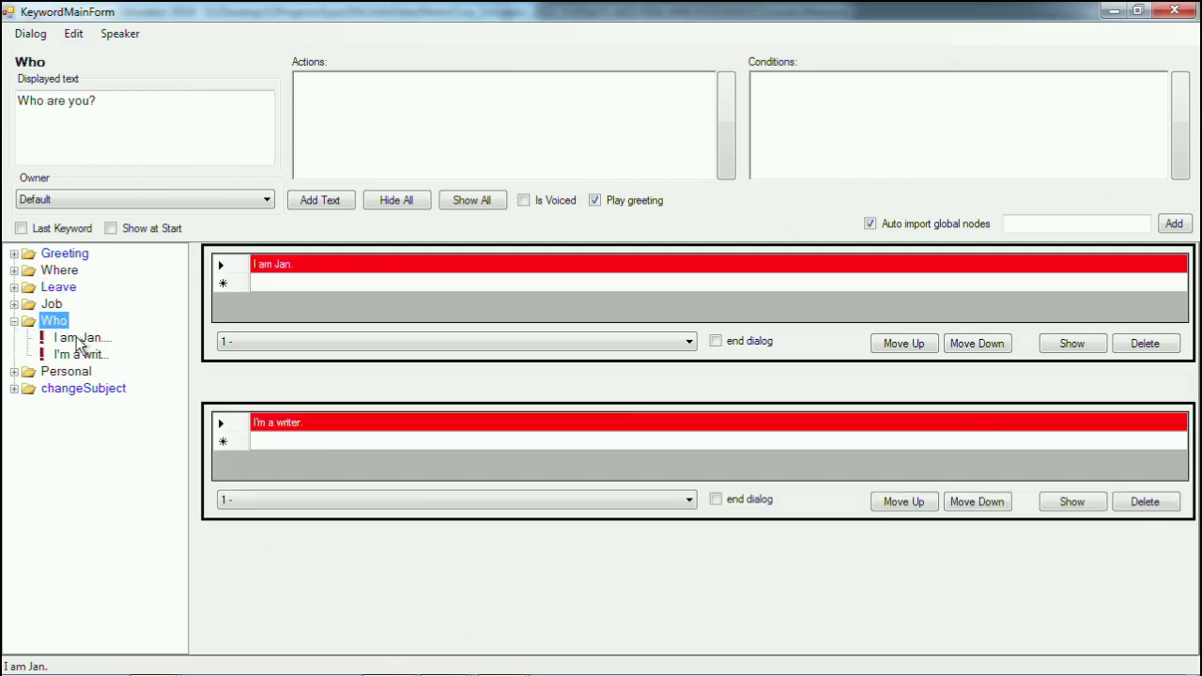
pyautogui.rightClick(79, 341)
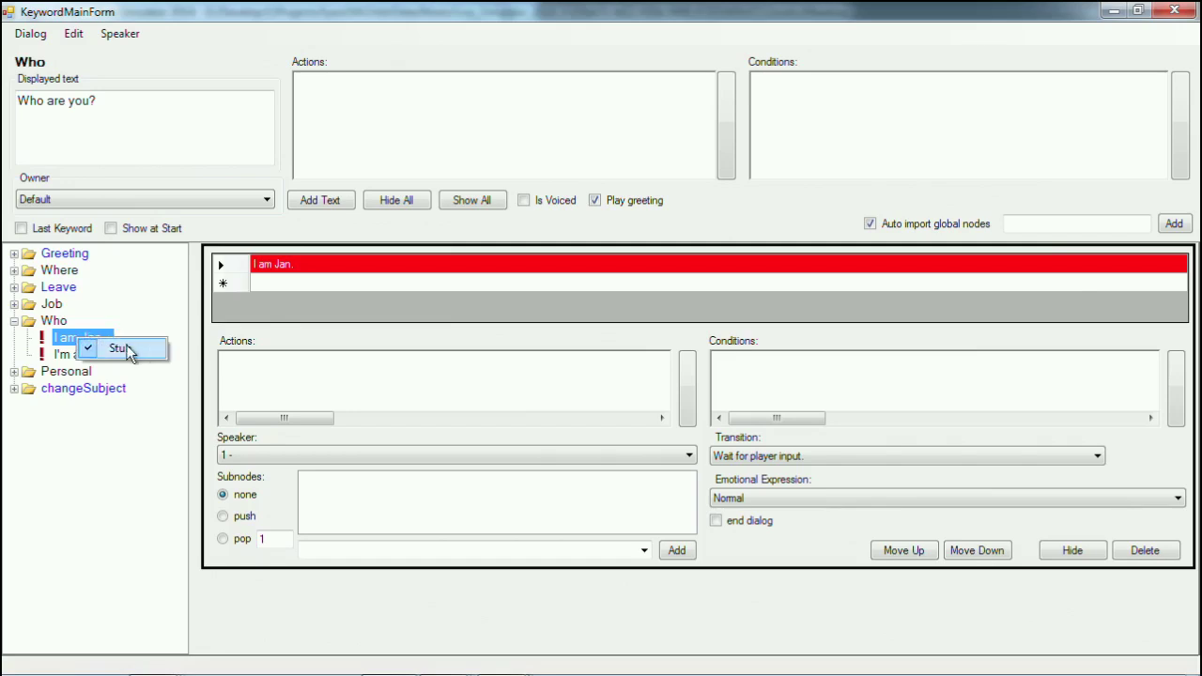
pyautogui.click(121, 348)
pyautogui.click(75, 355)
pyautogui.rightClick(81, 355)
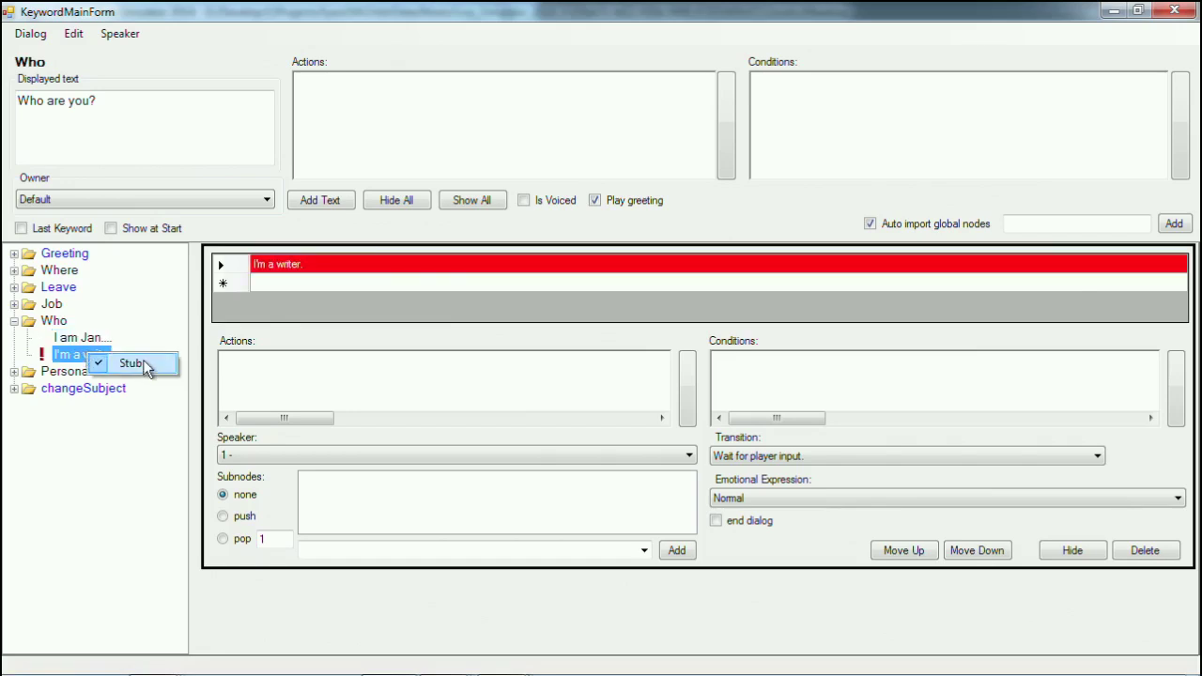
pyautogui.click(142, 364)
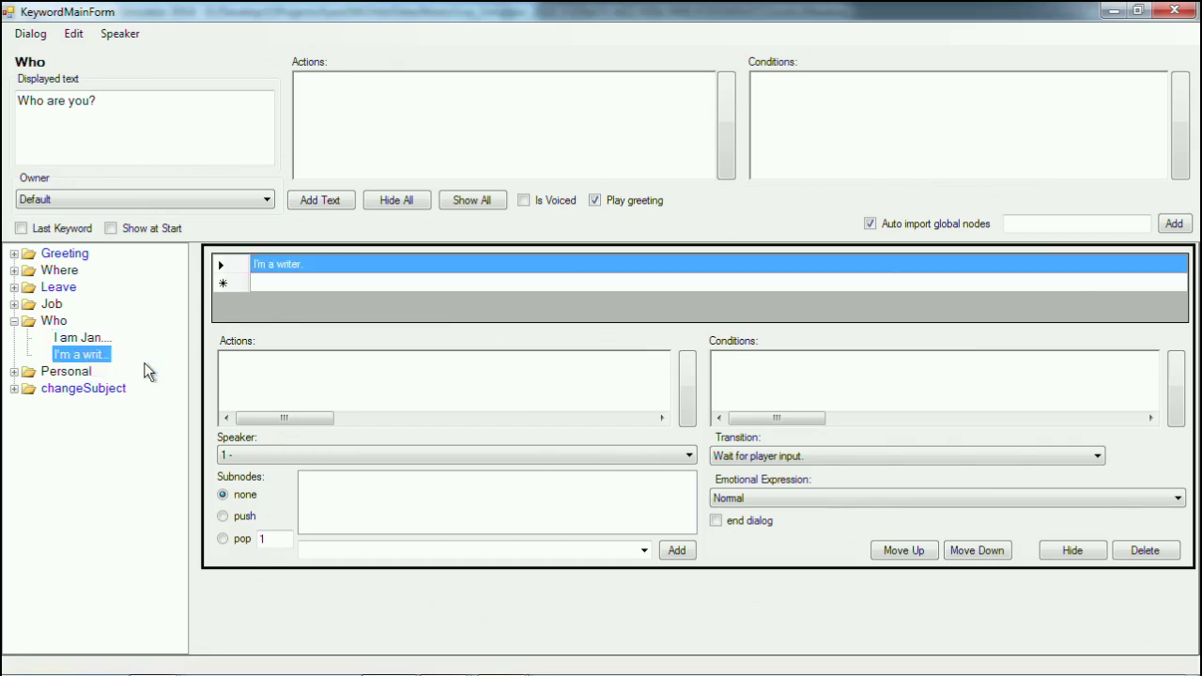
pyautogui.click(15, 322)
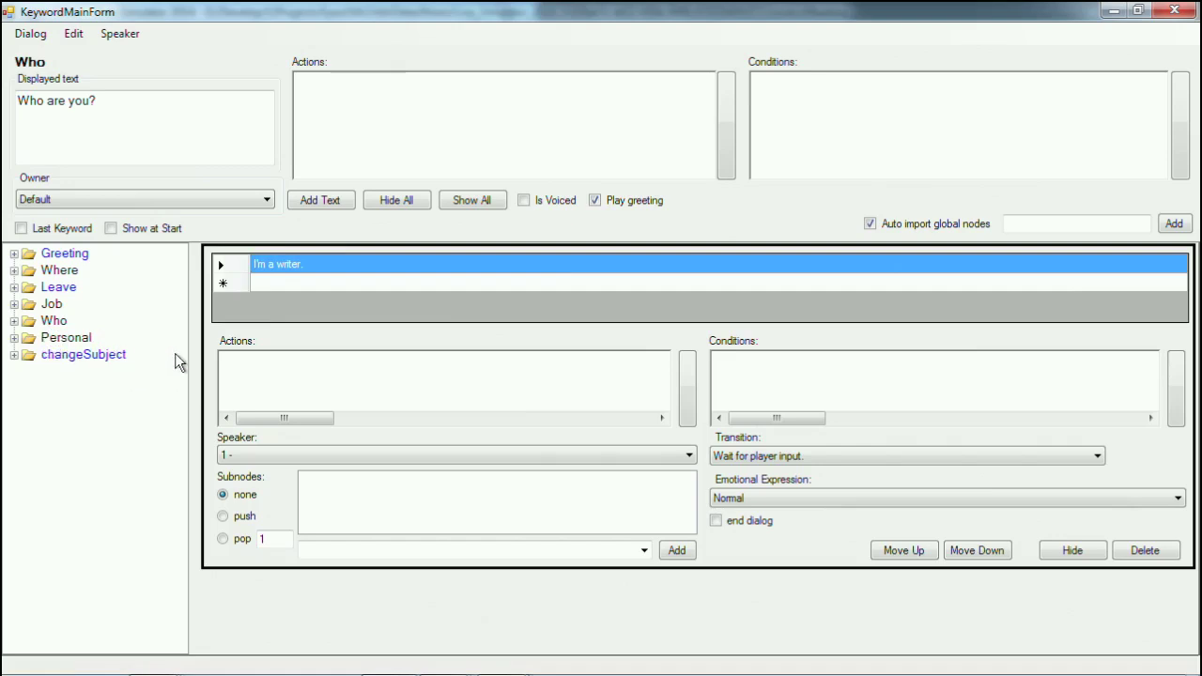
# - Turn off the Stub flag on Where's Ghent answer, then return to Greeting
pyautogui.click(51, 320)
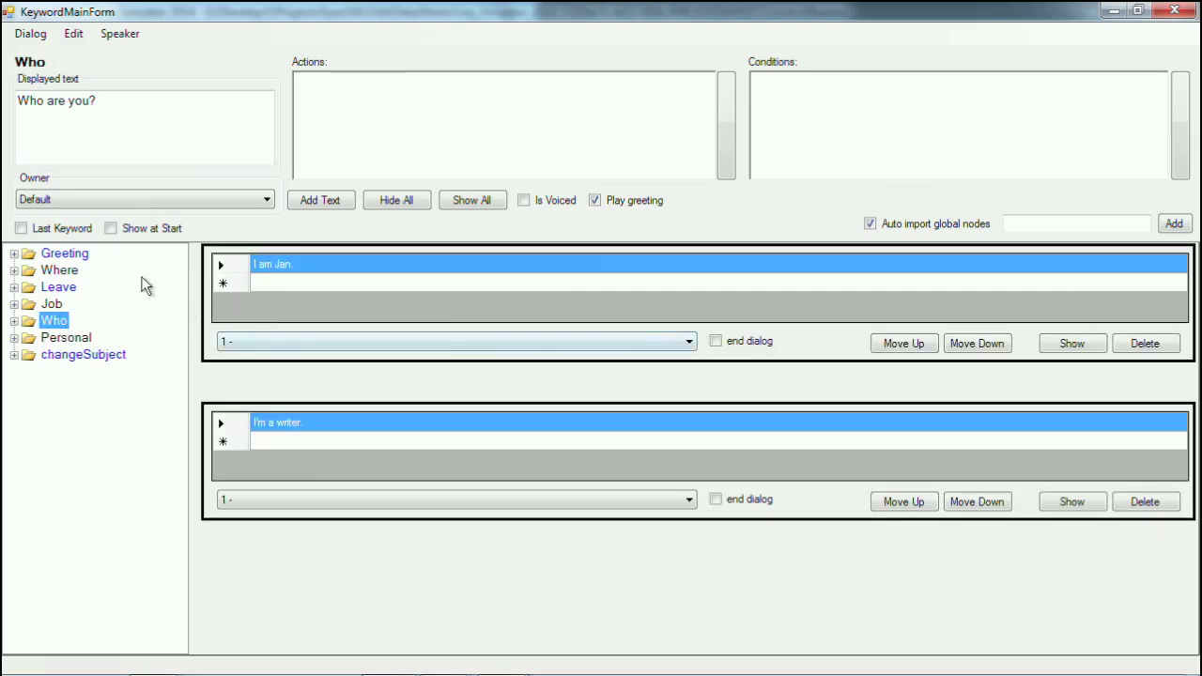
pyautogui.click(14, 270)
pyautogui.click(66, 289)
pyautogui.rightClick(66, 294)
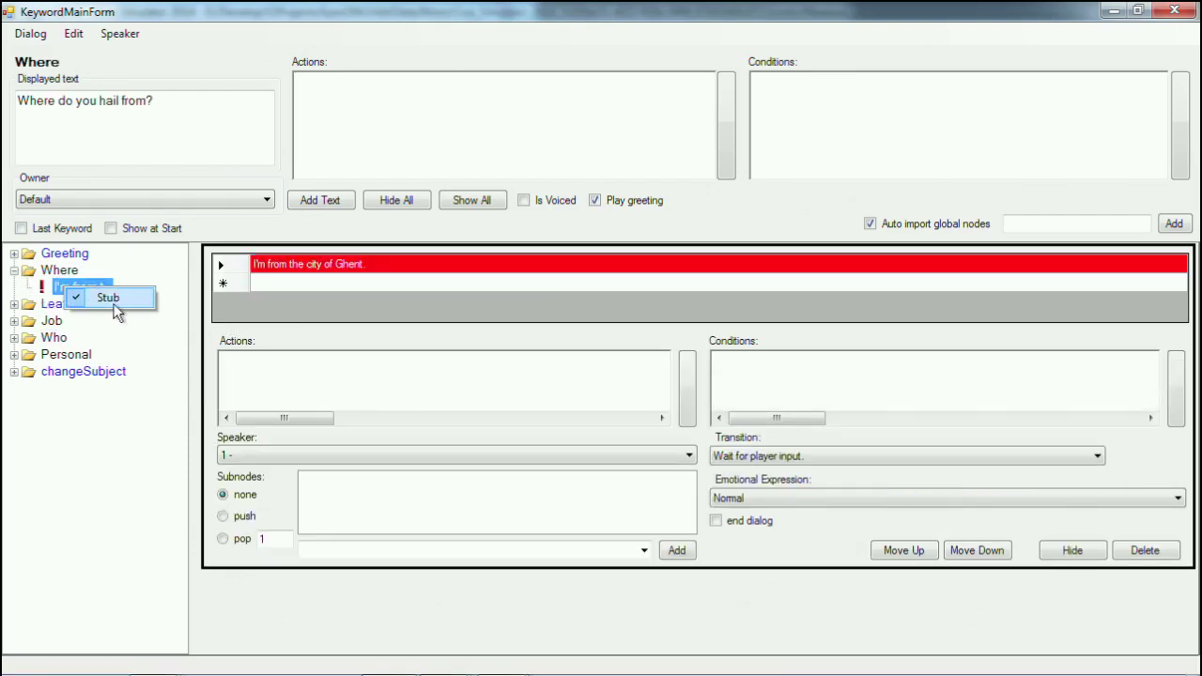
pyautogui.click(111, 298)
pyautogui.click(66, 255)
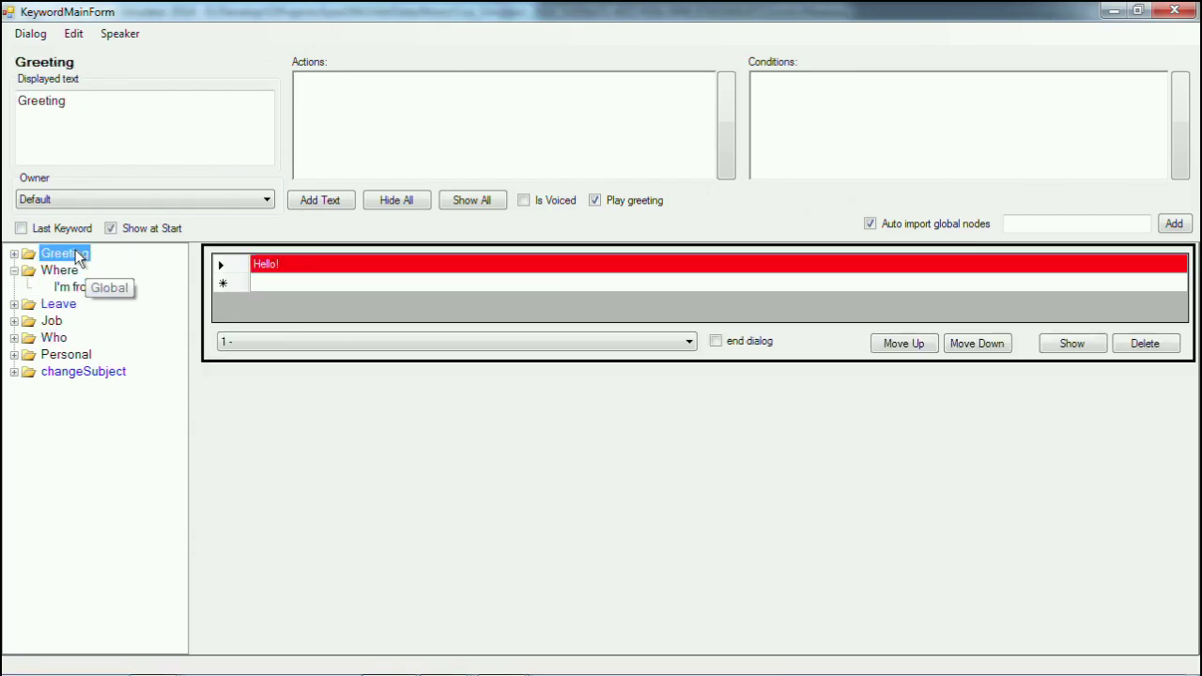
# - Collapse Where and step through Where, Leave, Job and Who, then return to Greeting
pyautogui.click(14, 270)
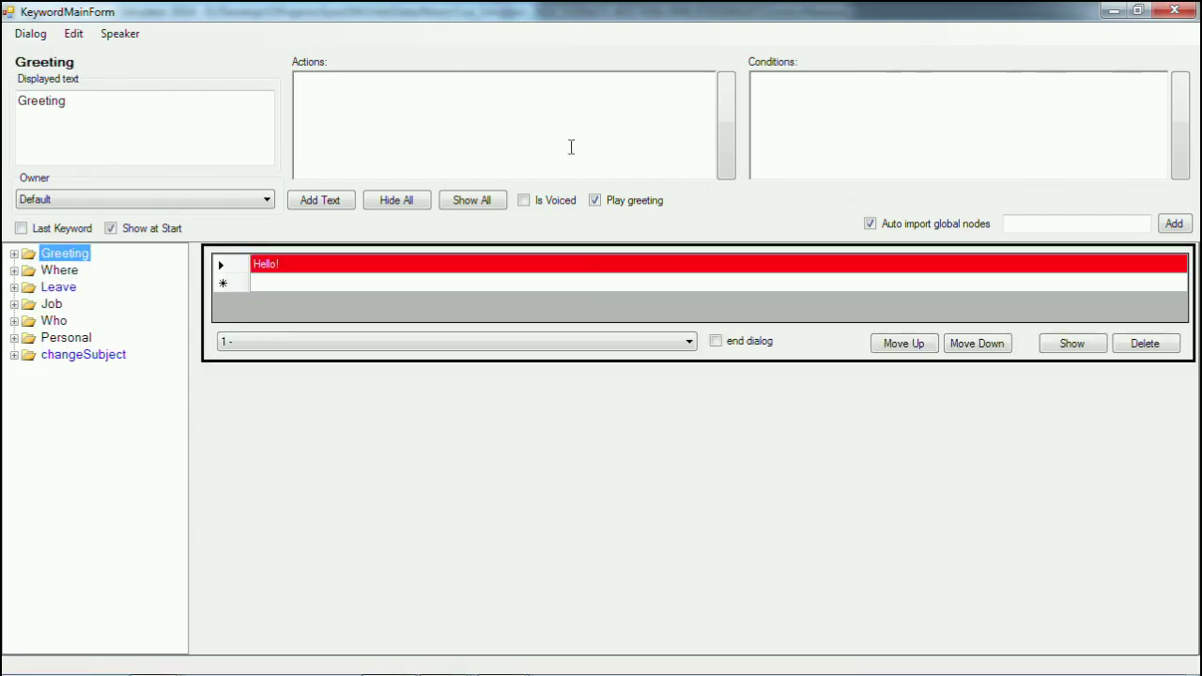
pyautogui.press('Down')
pyautogui.press('Down')
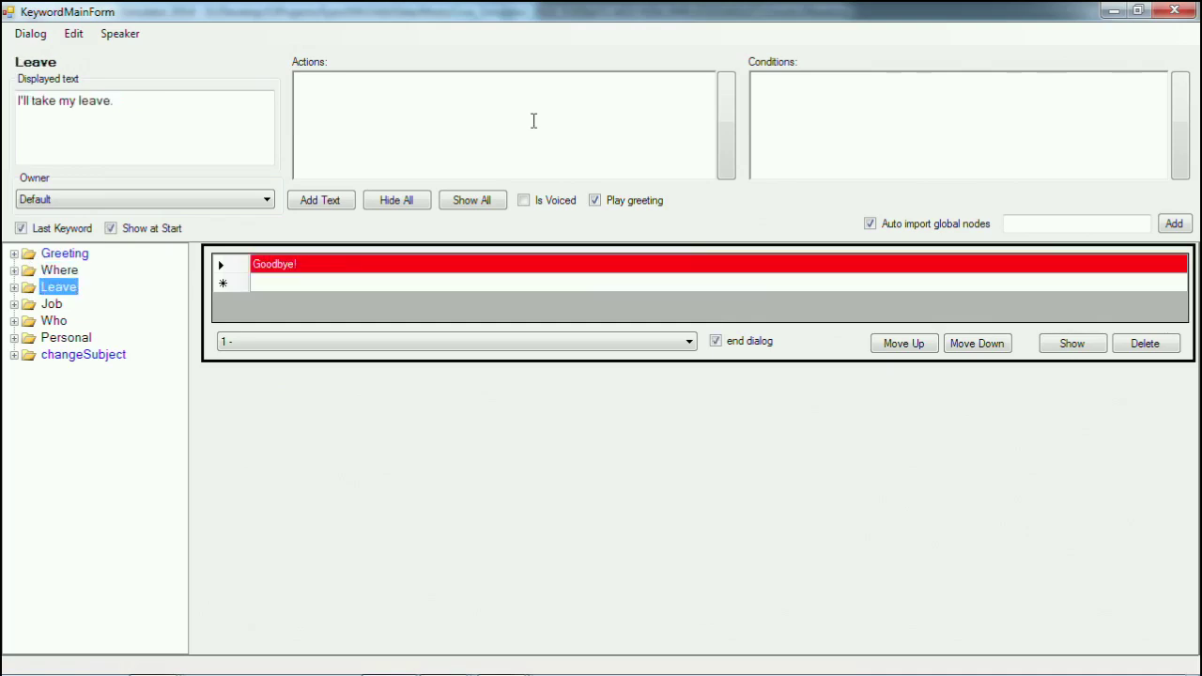
pyautogui.press('Down')
pyautogui.press('Down')
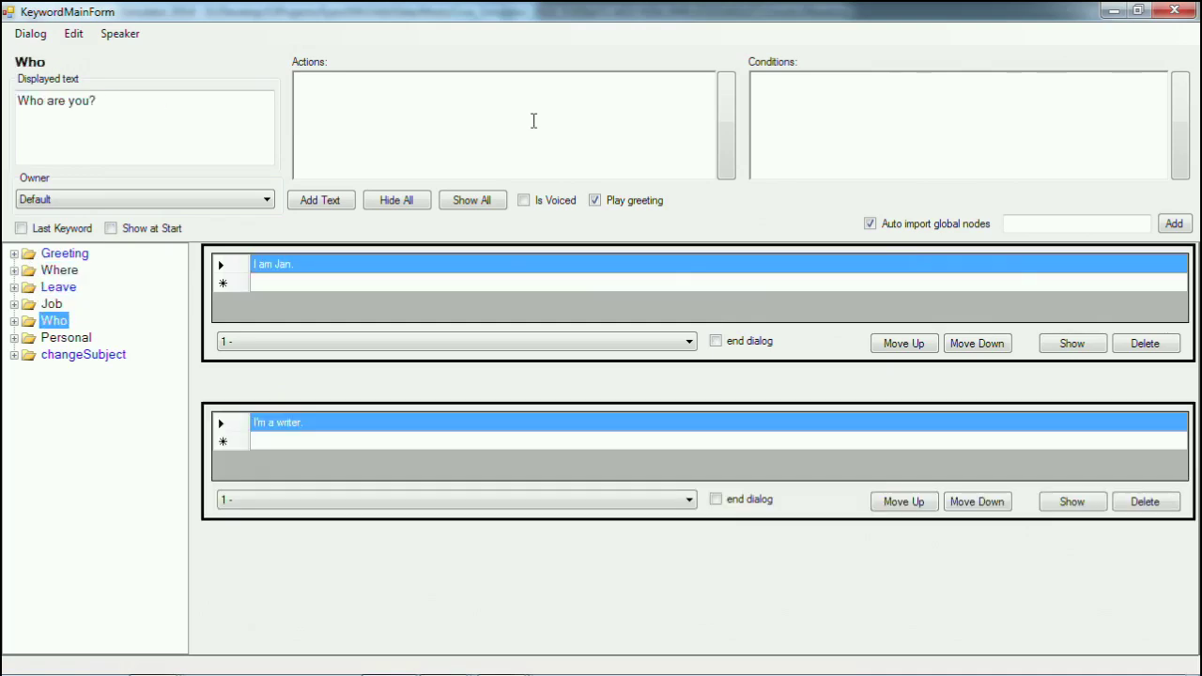
pyautogui.press('Down')
pyautogui.press('Down')
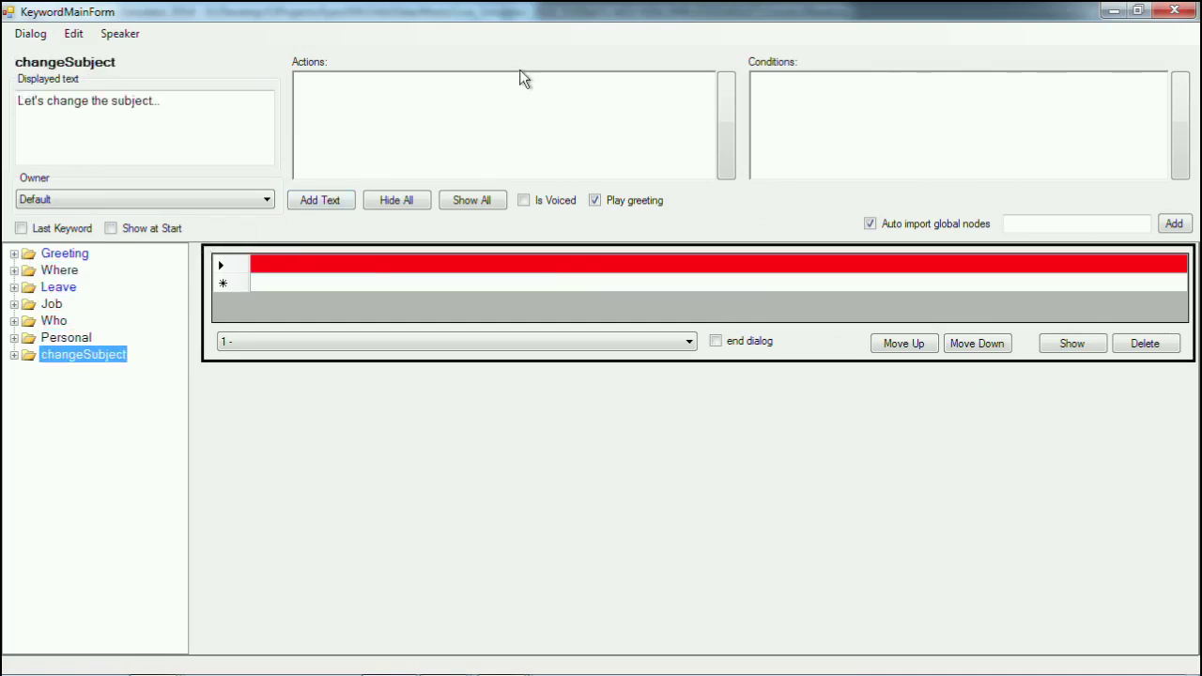
pyautogui.click(83, 253)
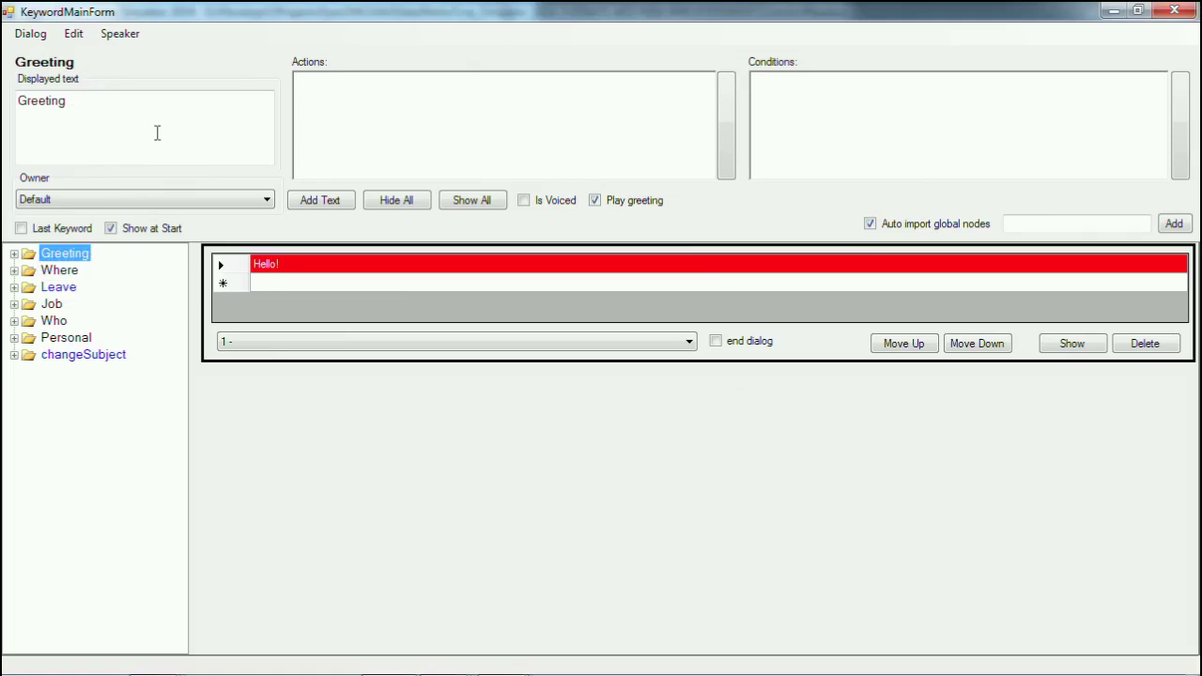
pyautogui.click(31, 34)
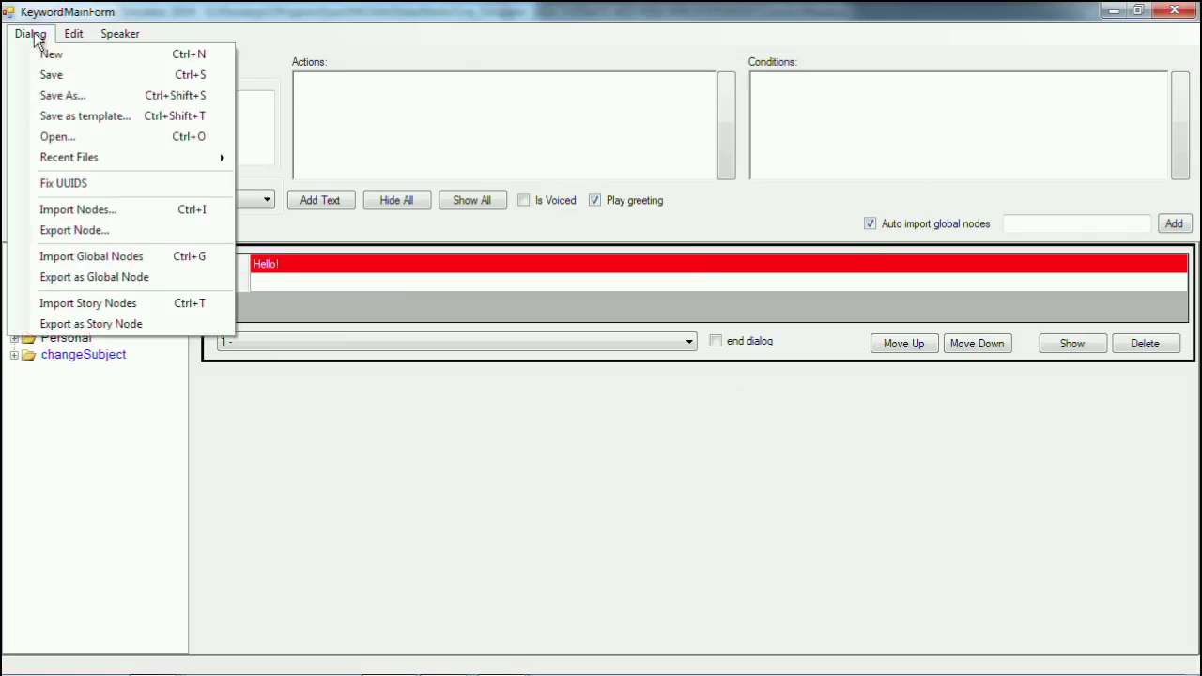
# - Choose Save As for the dialog, then cancel the save window without saving
pyautogui.click(84, 97)
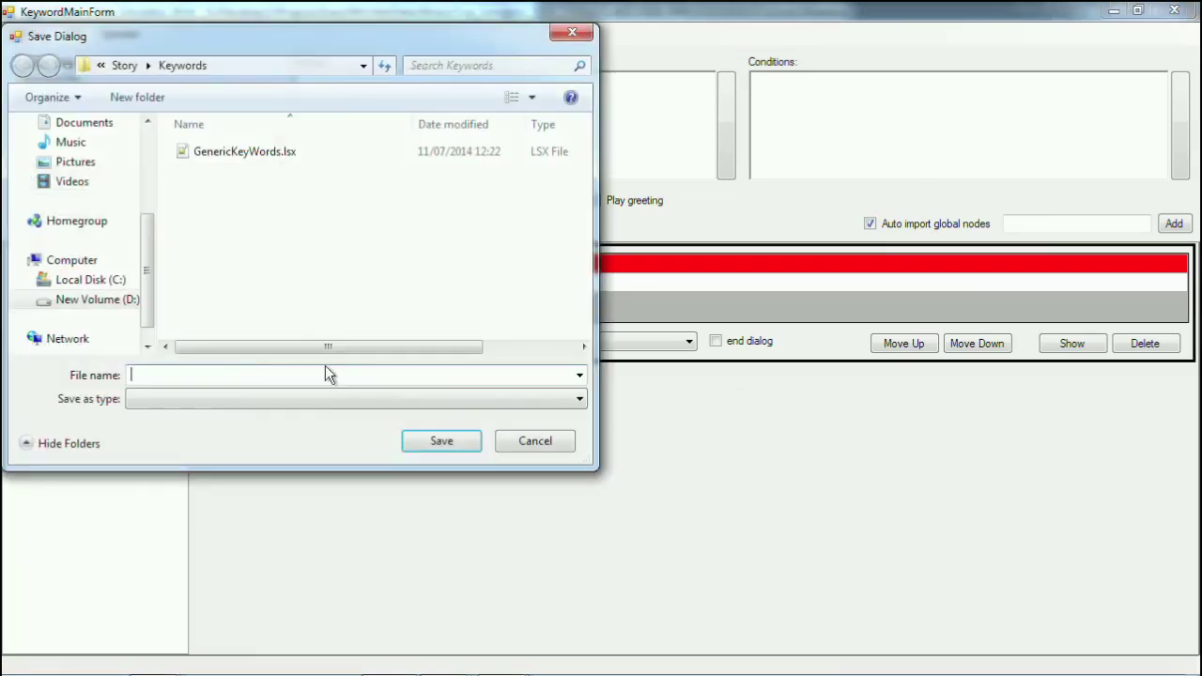
pyautogui.click(539, 442)
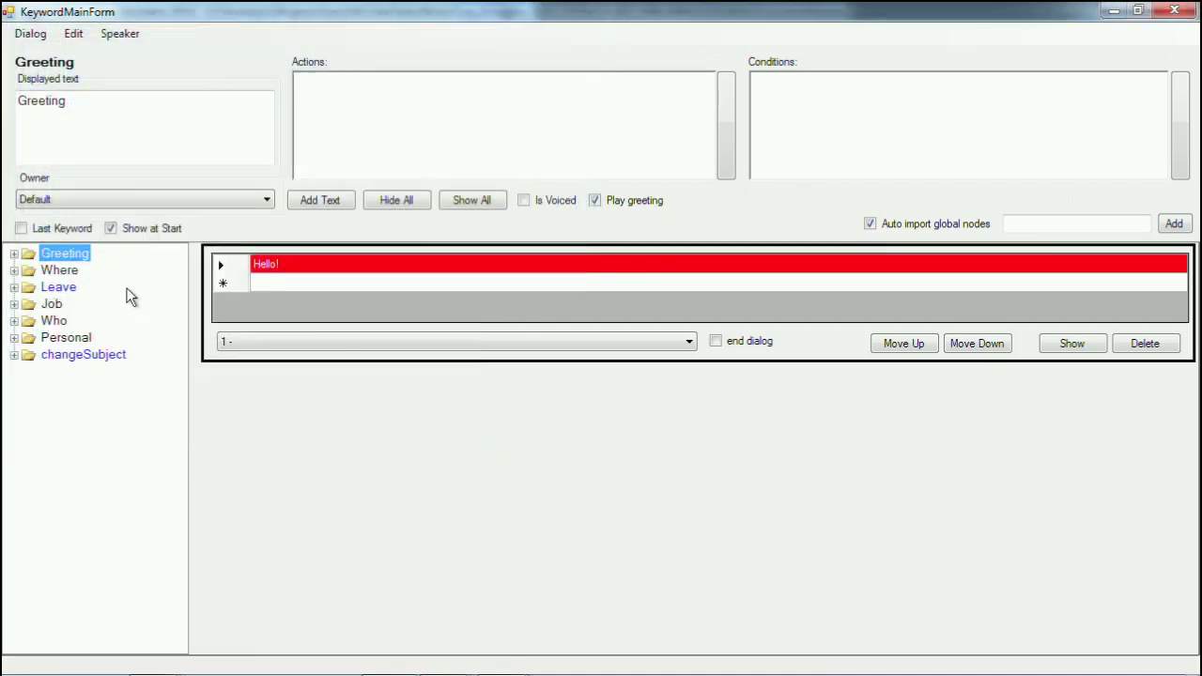